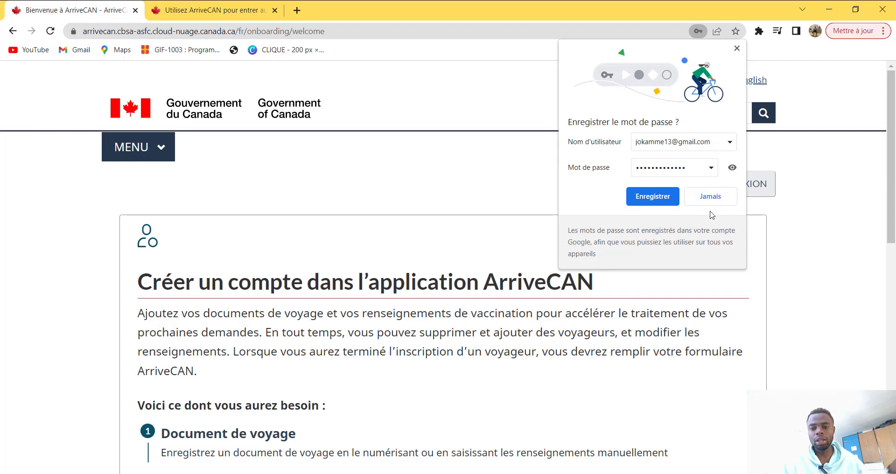
Step: Decline Chrome's password saving with 'Jamais' and continue past the account welcome page
click(704, 196)
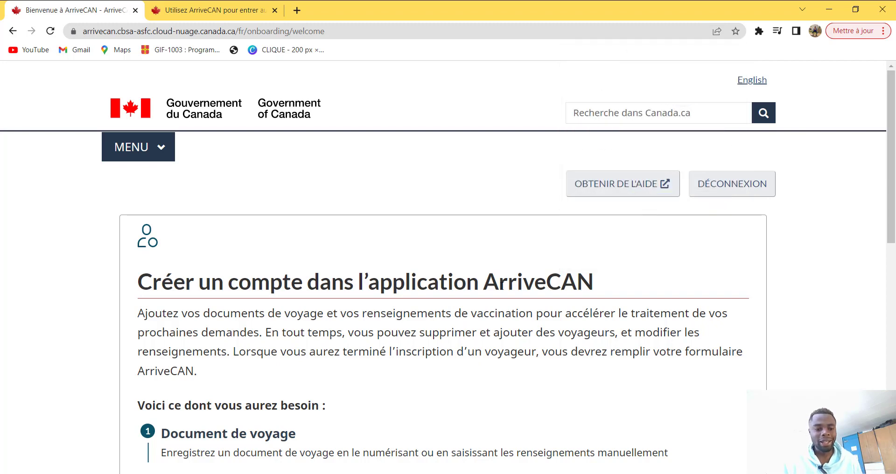
scroll(500, 286, down, 3)
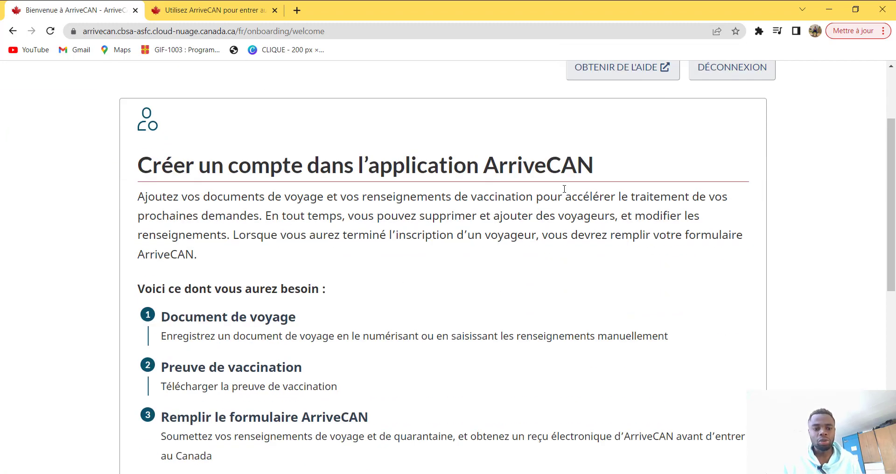
scroll(623, 82, up, 1)
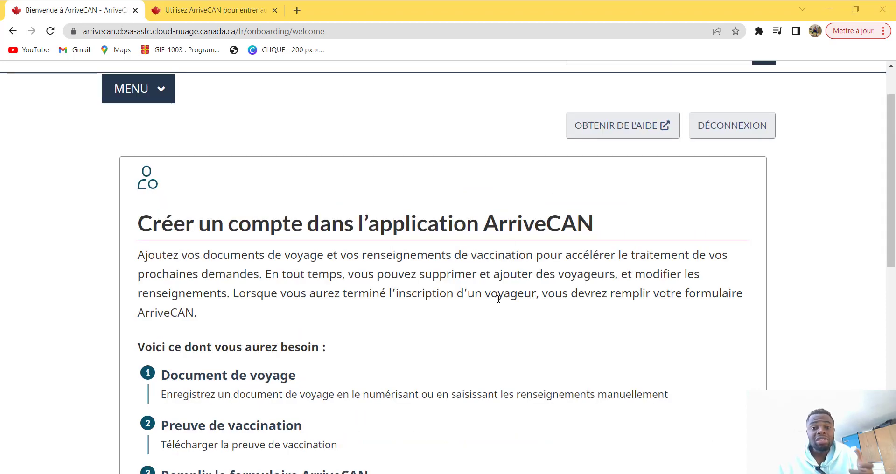
scroll(397, 338, down, 1)
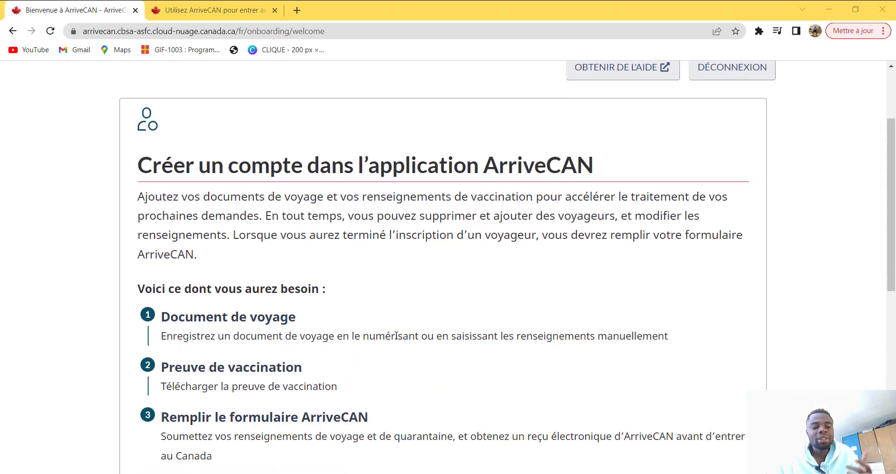
scroll(390, 343, down, 1)
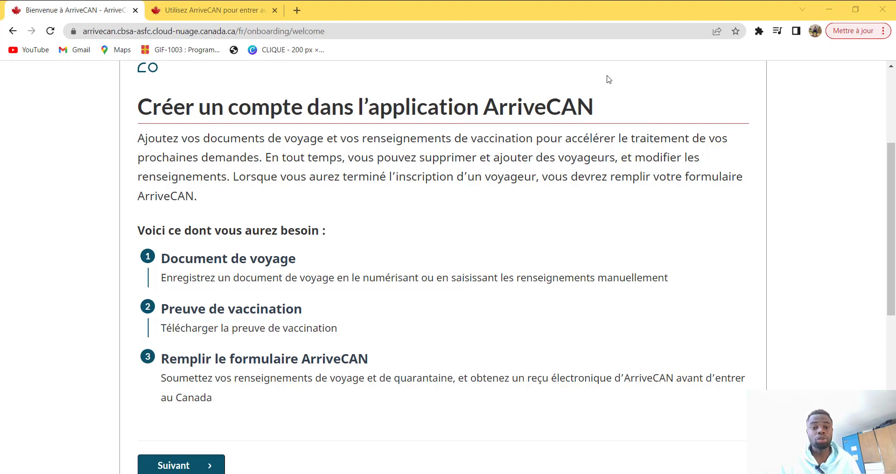
scroll(573, 101, down, 1)
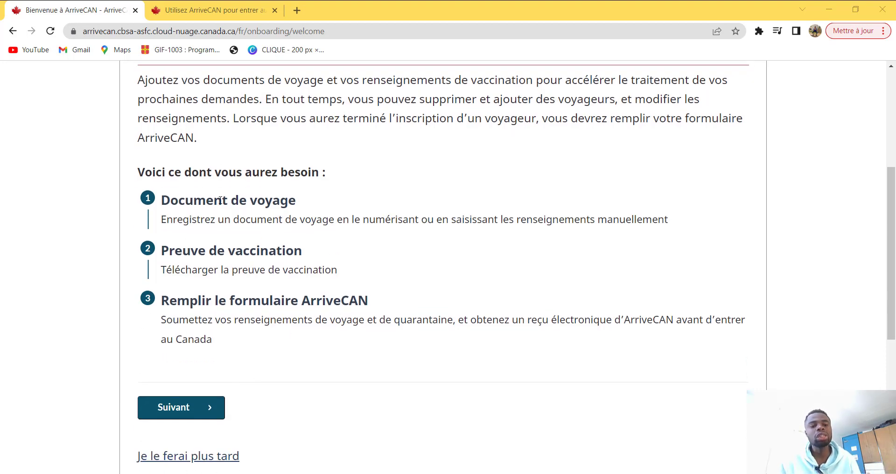
scroll(216, 215, down, 1)
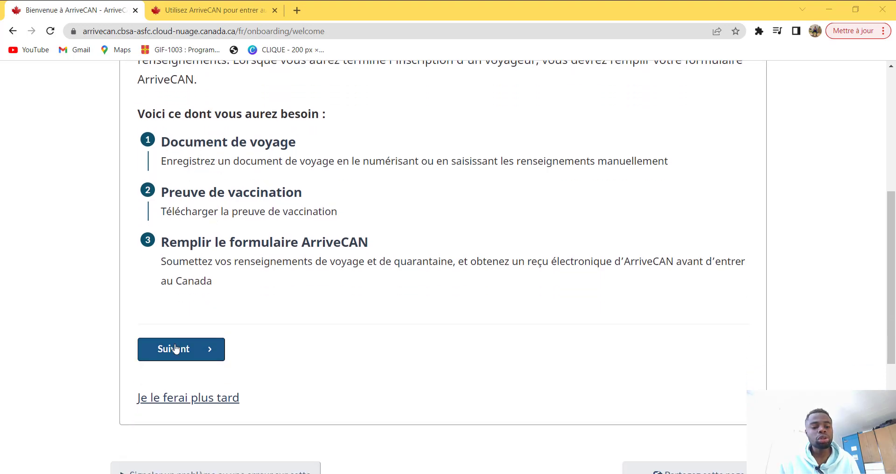
click(176, 350)
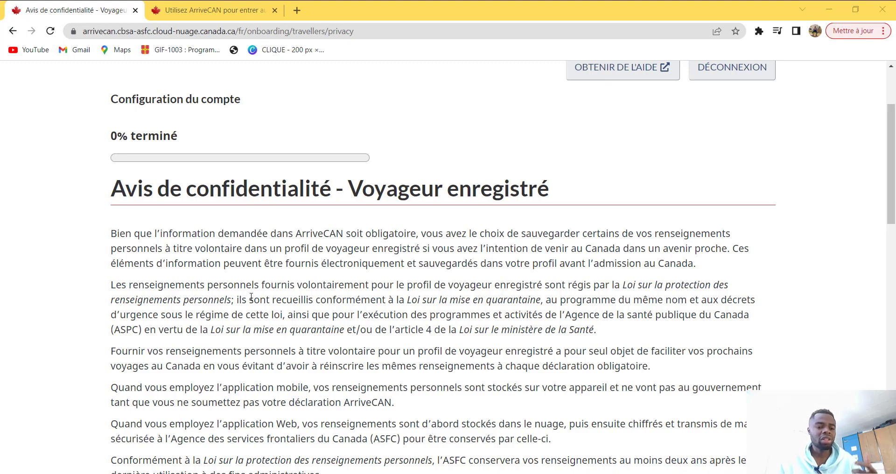
Step: Read through the 'Avis de confidentialité' and accept it with OK
scroll(252, 298, down, 1)
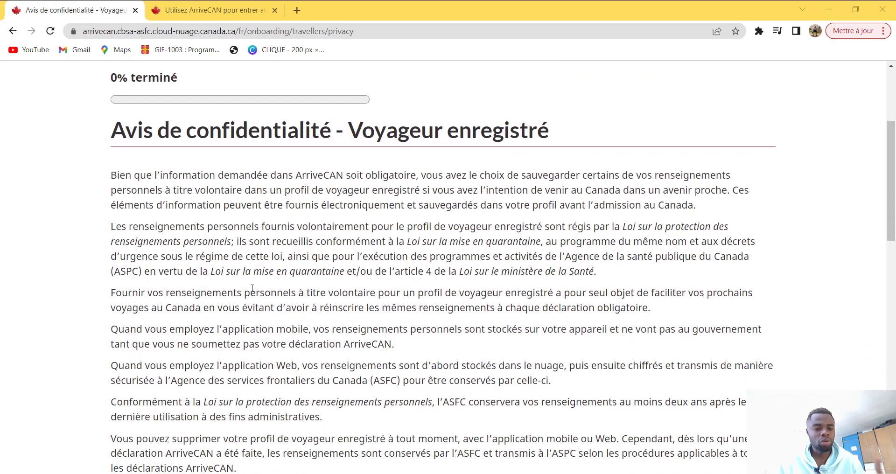
scroll(253, 288, down, 3)
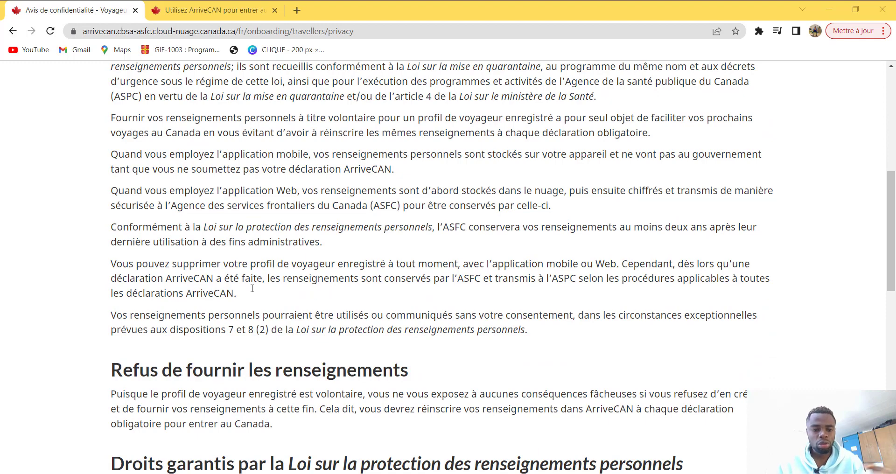
scroll(252, 288, down, 2)
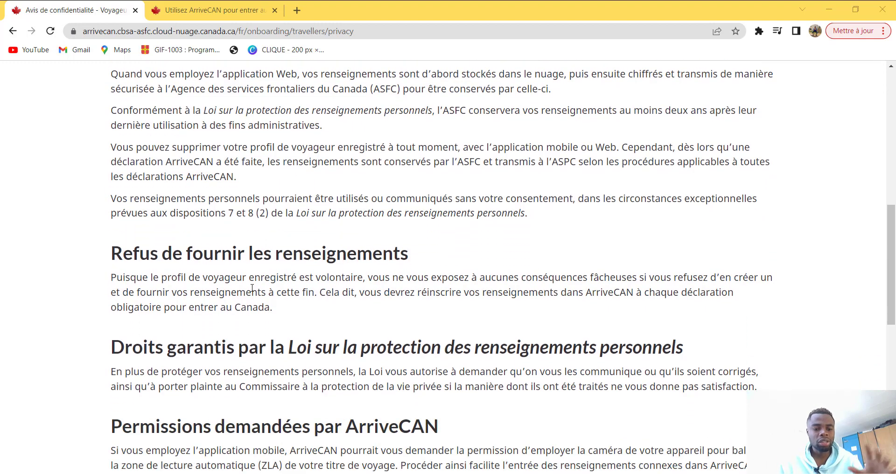
scroll(252, 288, down, 4)
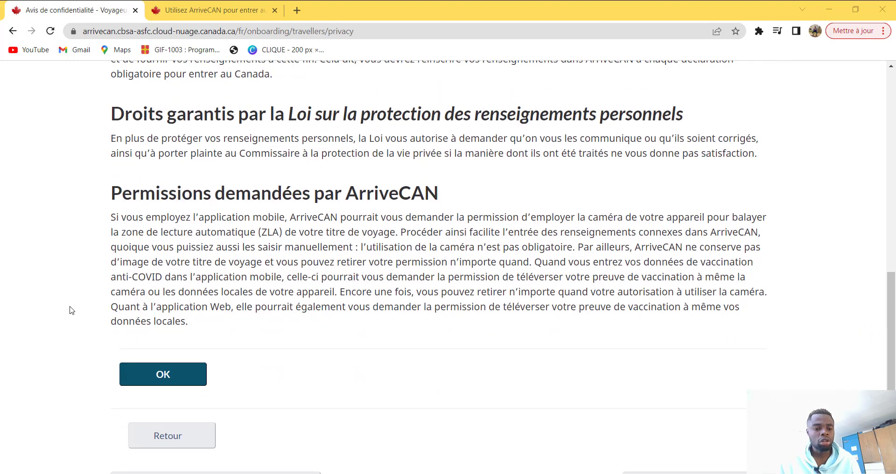
click(143, 375)
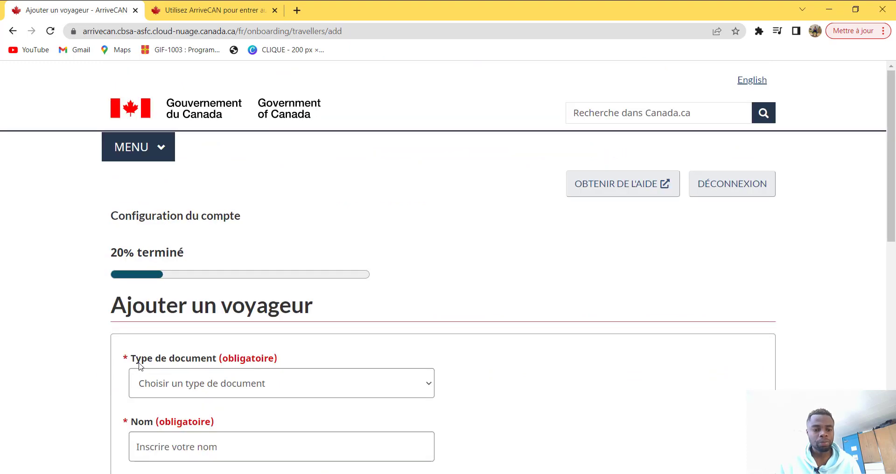
Step: Set the travel document to a Passeport issued by Cameroun and enter its passport number
scroll(179, 338, down, 1)
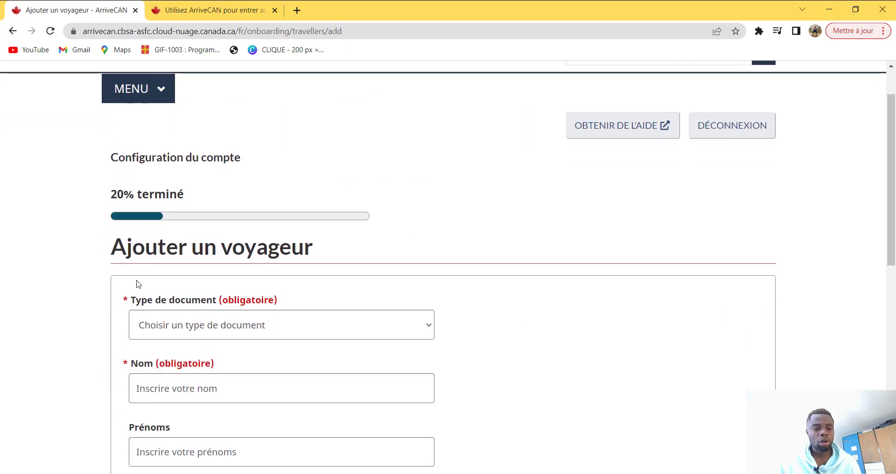
click(243, 333)
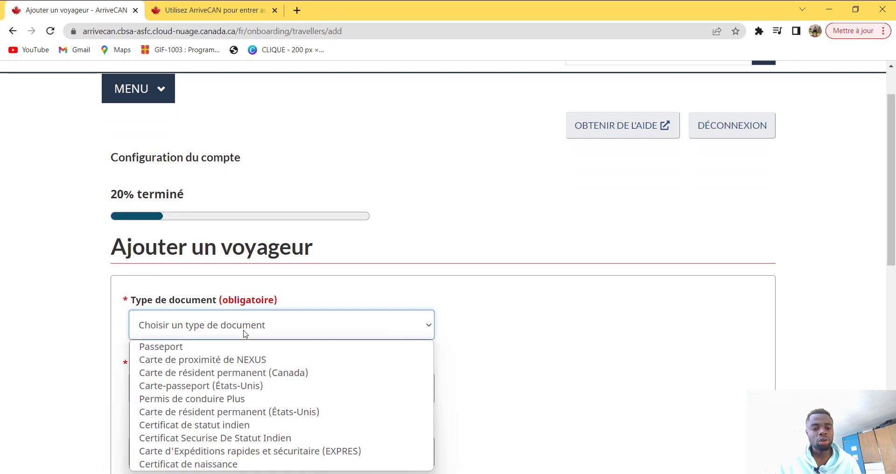
click(205, 348)
scroll(358, 258, down, 2)
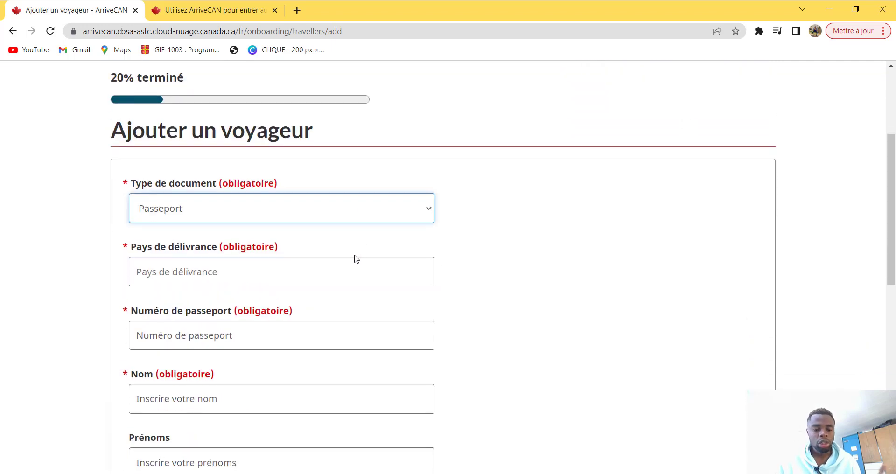
click(281, 278)
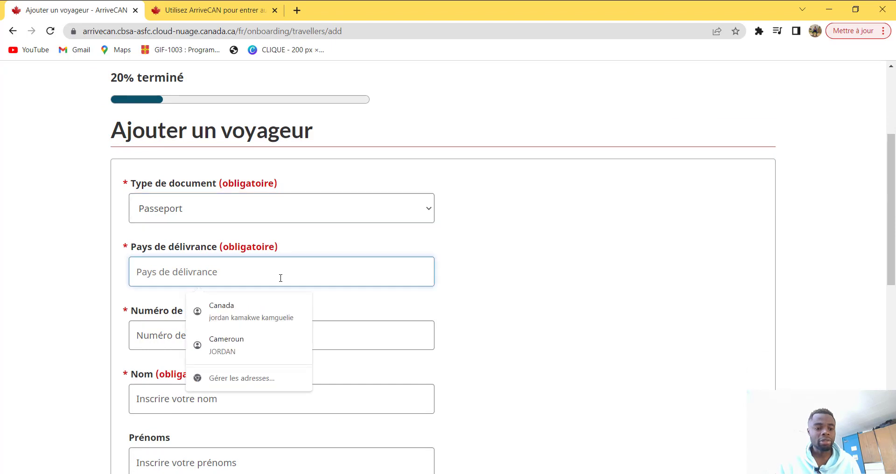
text(c)
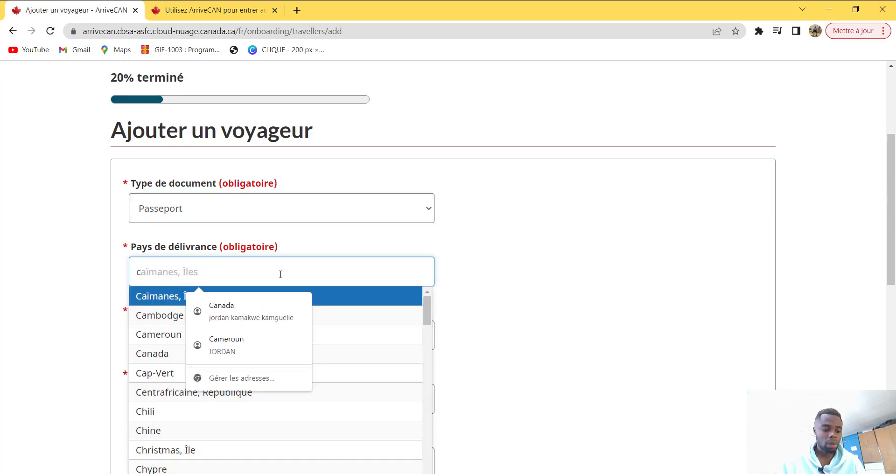
text(amer)
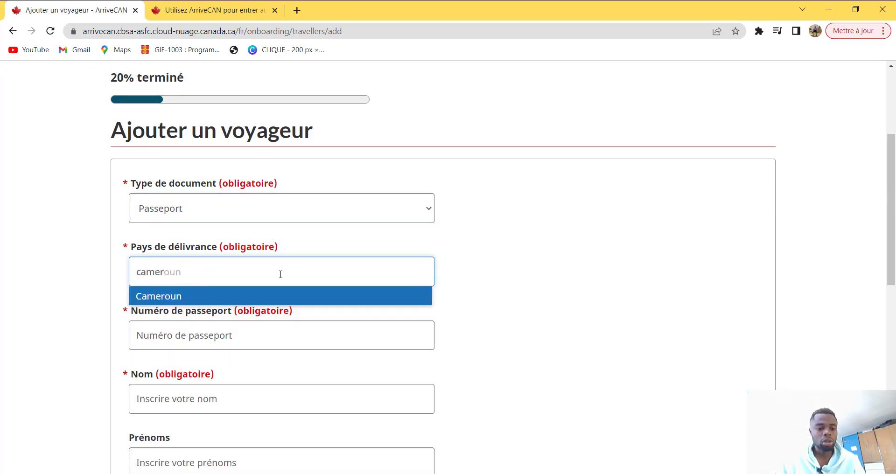
key(Return)
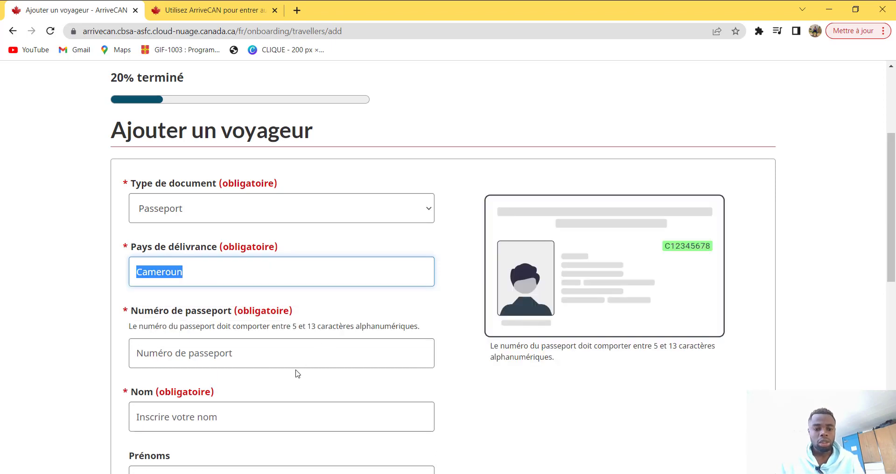
click(180, 356)
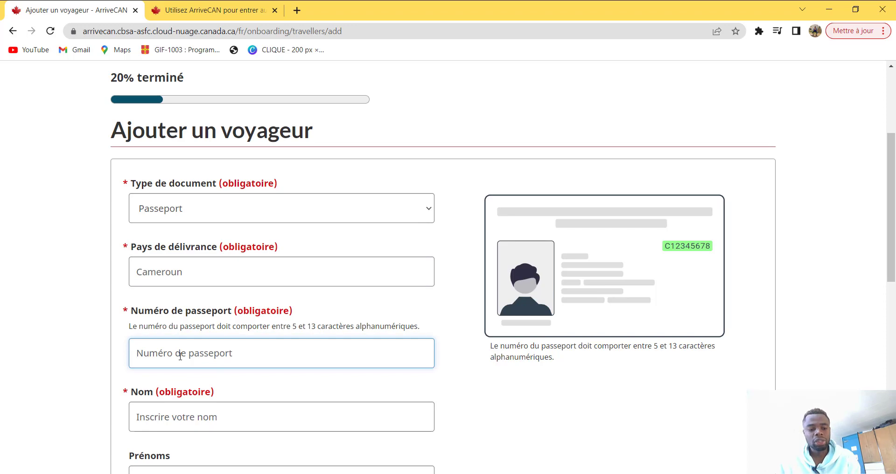
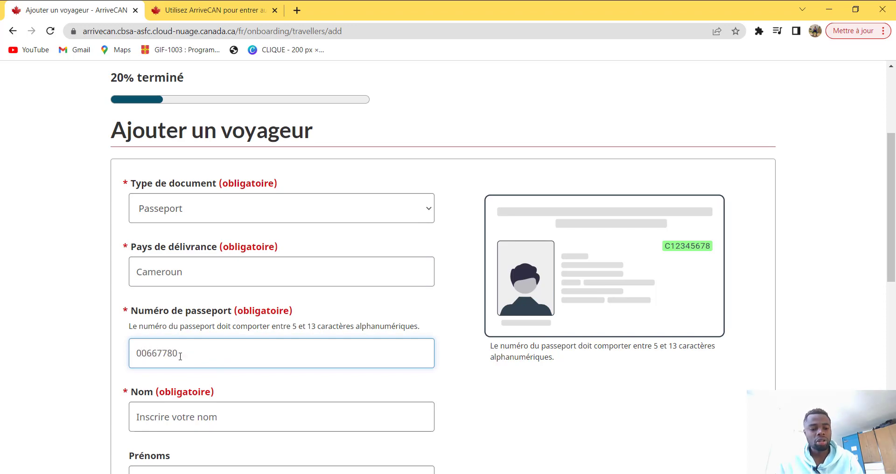
Step: Enter the traveller's surname and given names, dismissing the autofill suggestions
scroll(180, 357, down, 3)
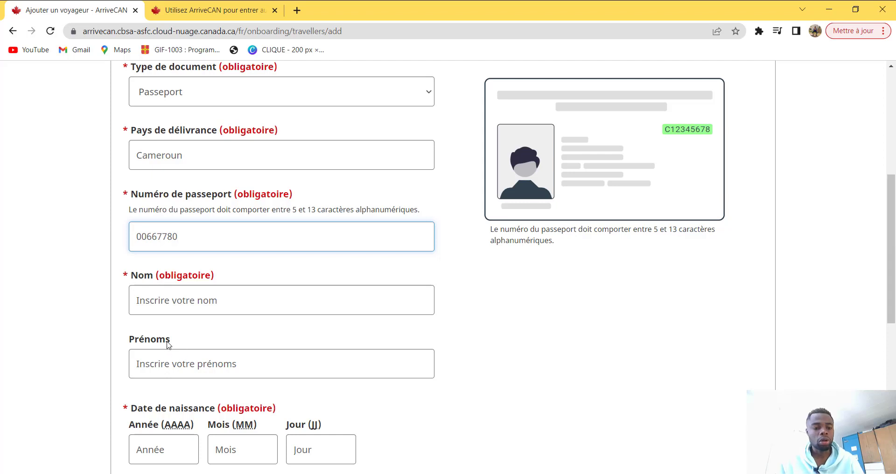
click(158, 304)
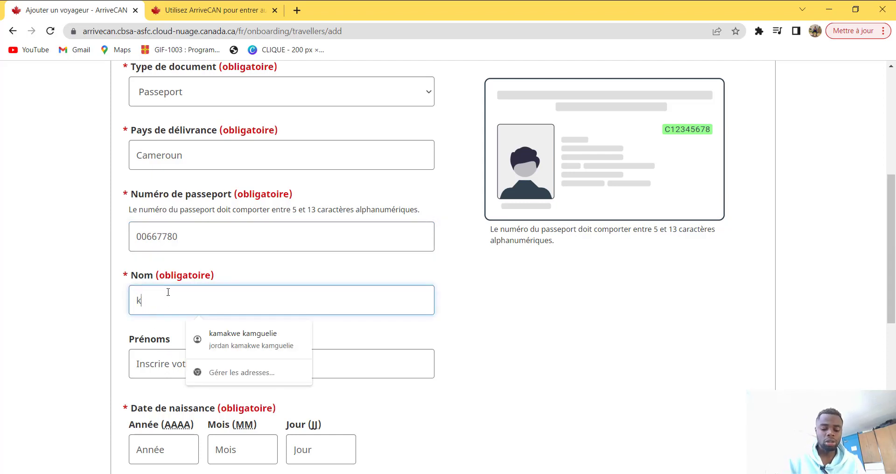
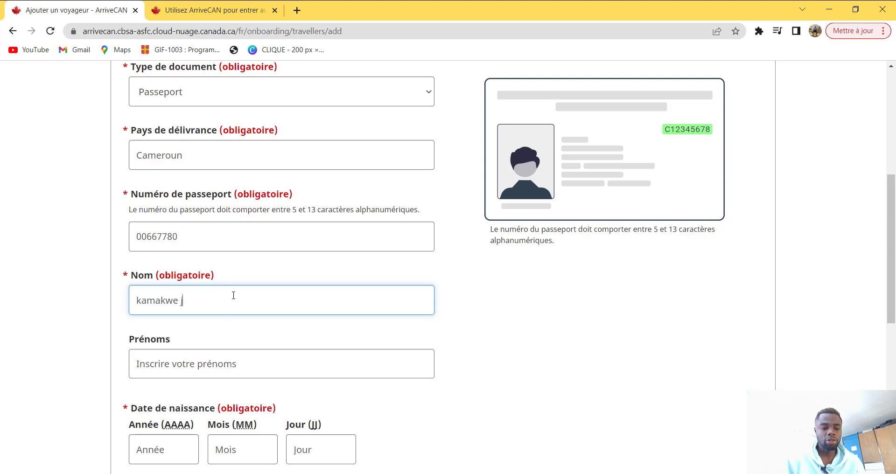
click(153, 359)
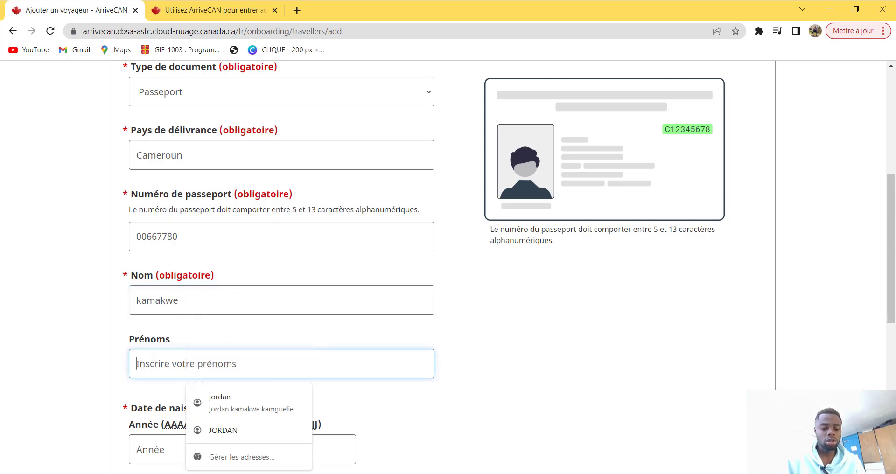
text(jordan)
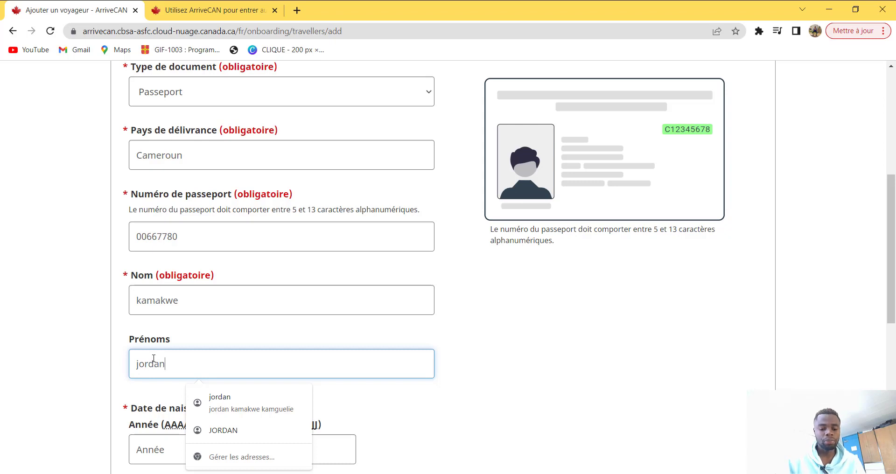
click(530, 422)
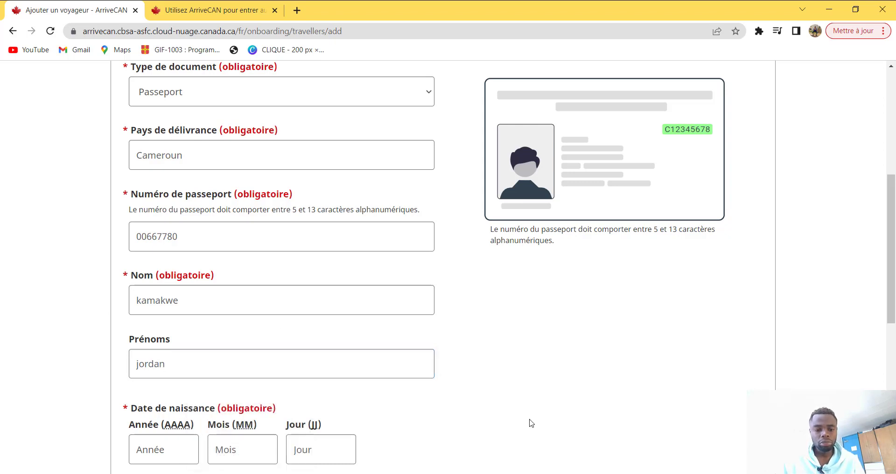
Step: Enter the birth date as 2000, month 11, day 23, and submit the traveller details
scroll(364, 401, down, 3)
click(165, 333)
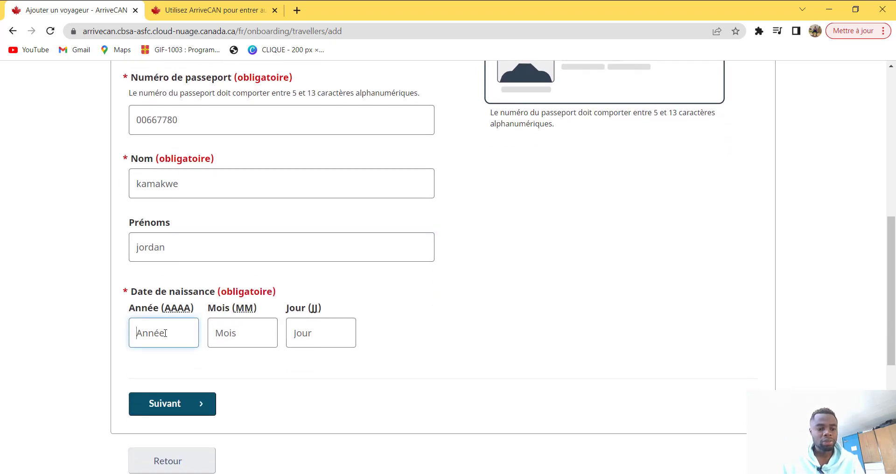
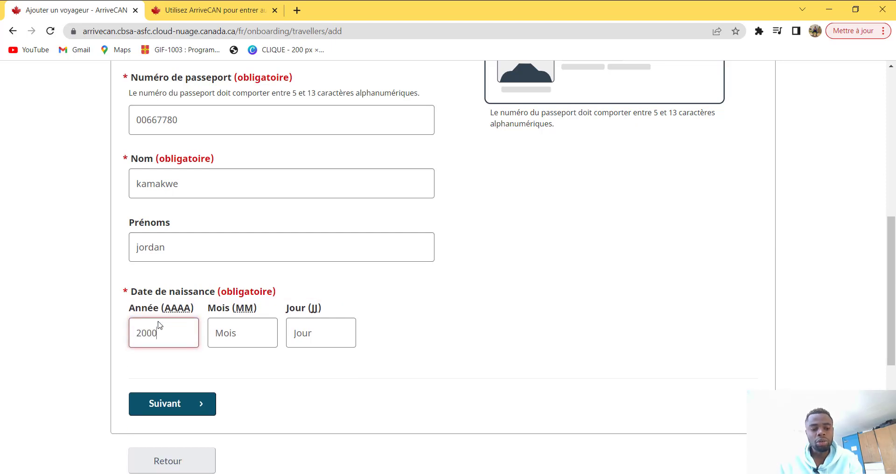
click(257, 333)
text(7)
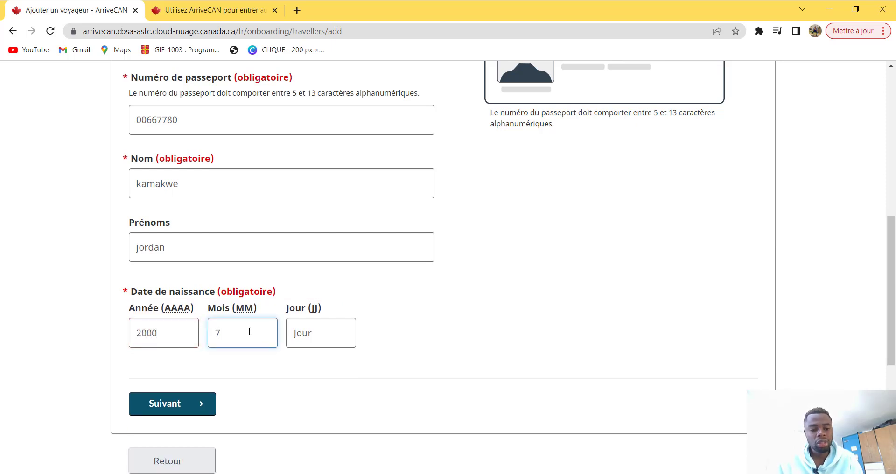
key(BackSpace)
text(11)
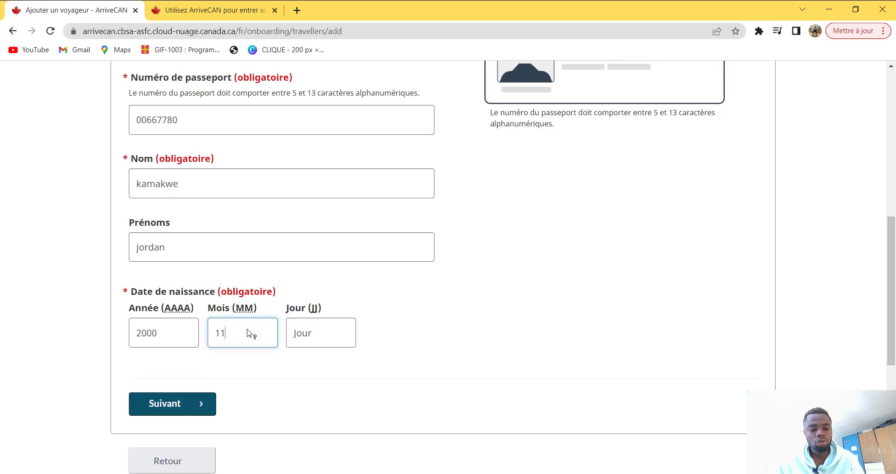
click(301, 334)
text(23)
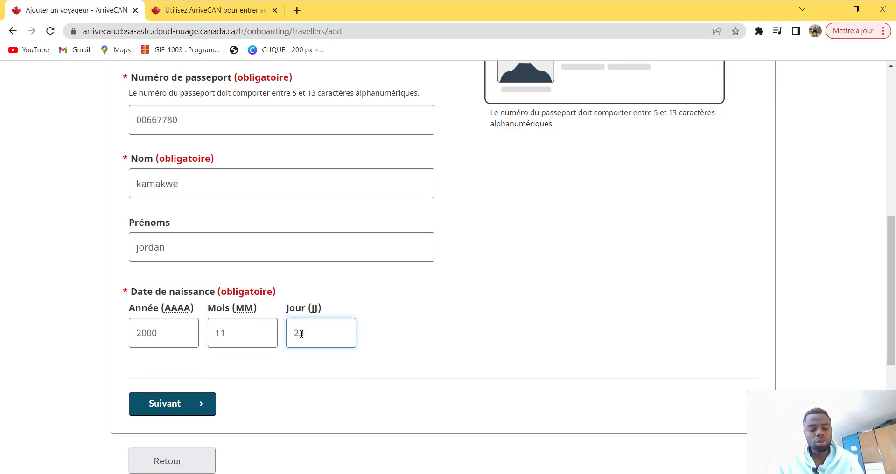
scroll(316, 372, down, 1)
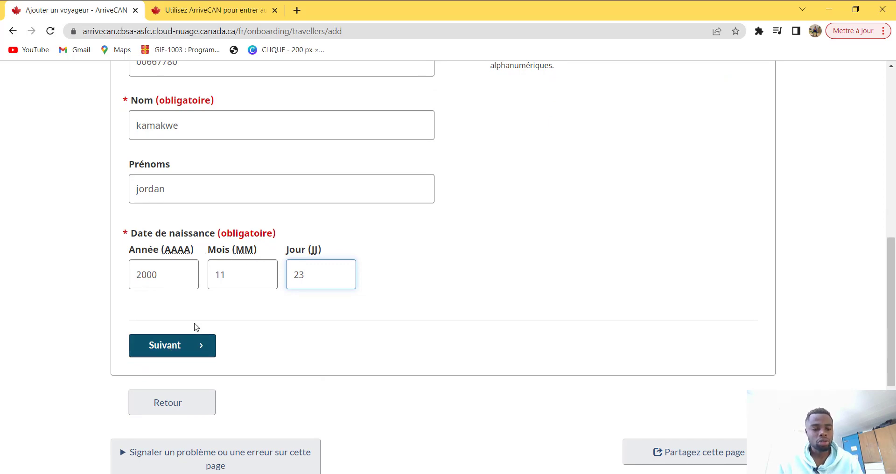
click(178, 348)
scroll(191, 347, down, 2)
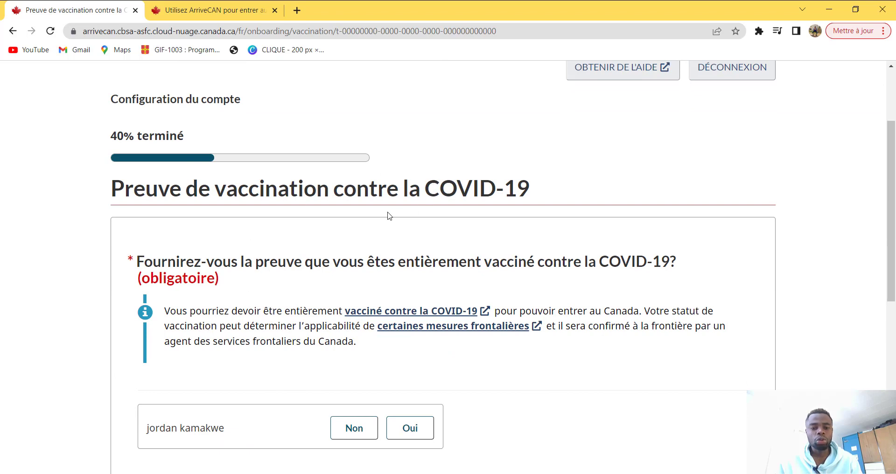
Step: Answer 'Oui' to having full COVID-19 vaccination proof for the traveller and continue
scroll(515, 208, down, 1)
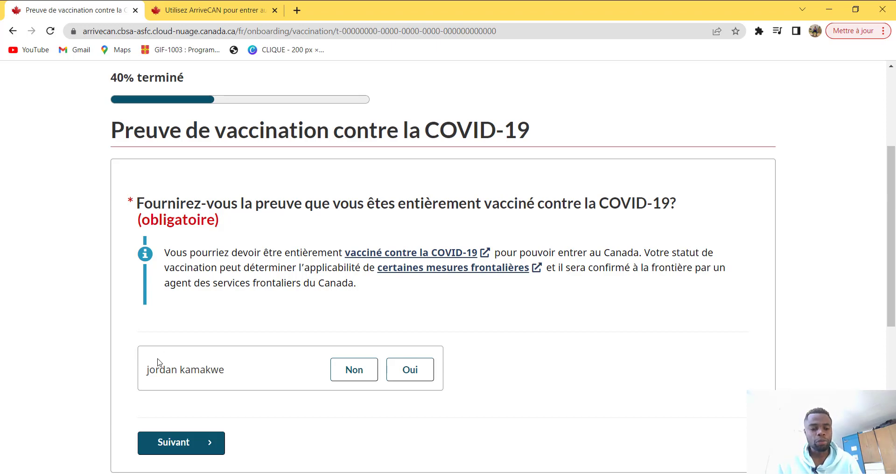
click(425, 375)
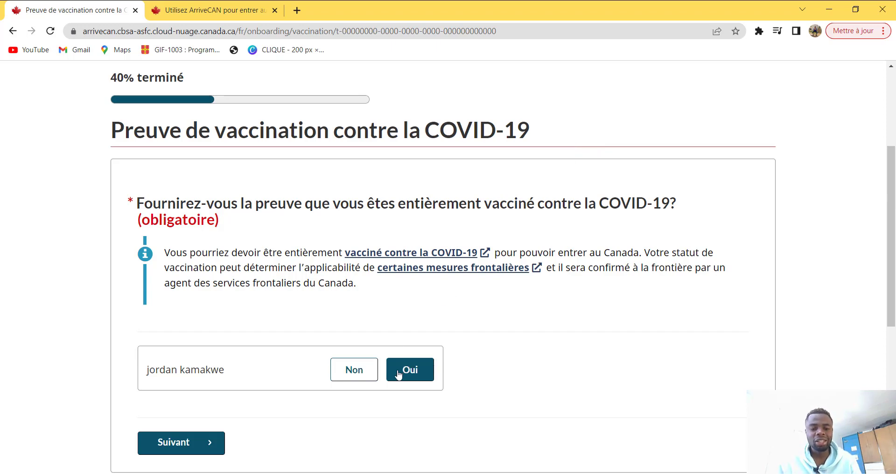
click(409, 374)
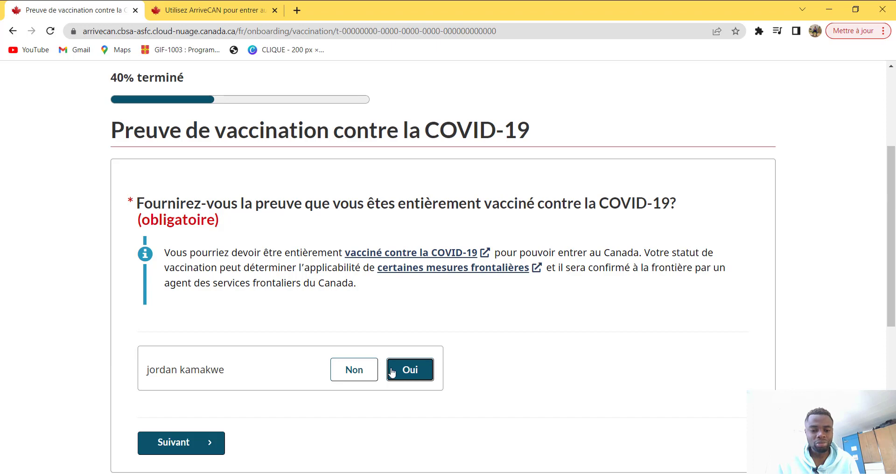
scroll(394, 374, down, 1)
click(179, 383)
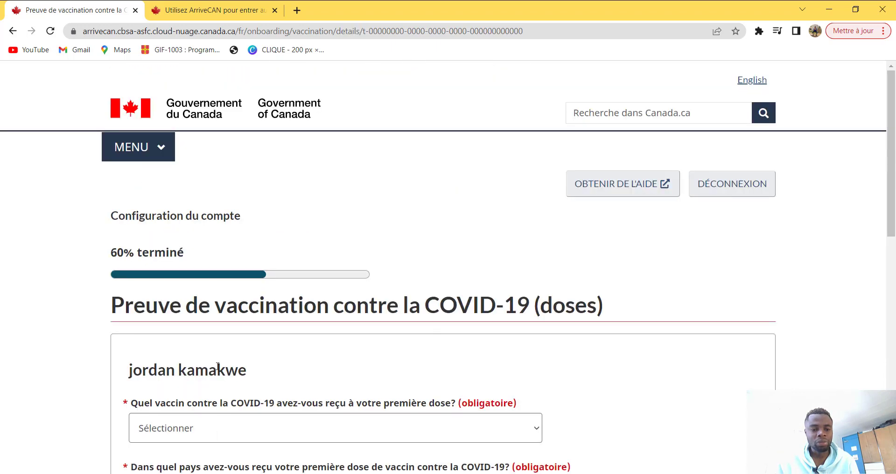
Step: Set the first dose to Pfizer-BioNTech, received in Cameroun
scroll(260, 359, down, 2)
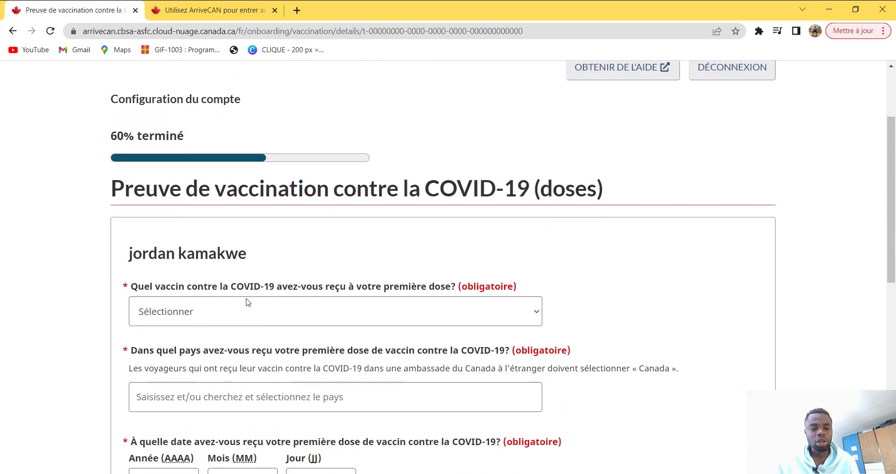
click(353, 313)
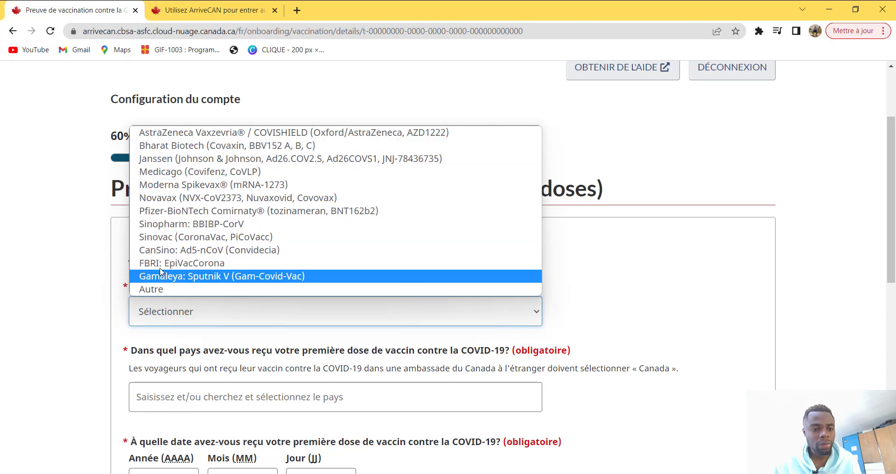
click(162, 212)
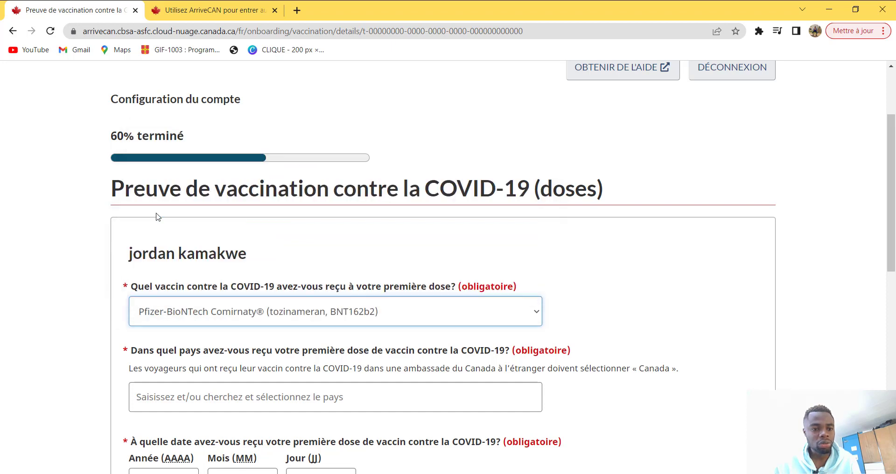
scroll(196, 336, down, 1)
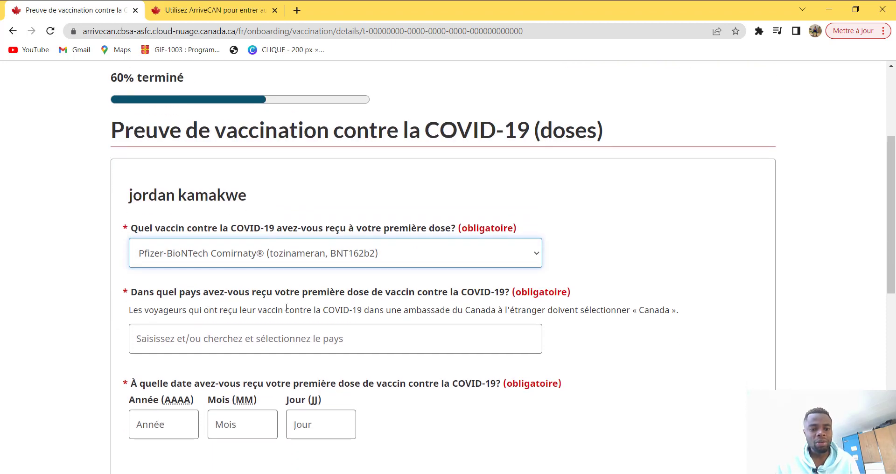
click(401, 335)
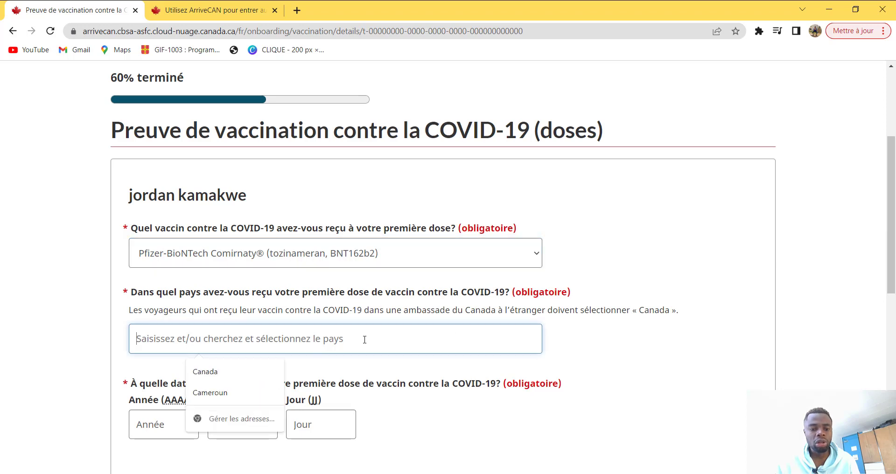
click(200, 394)
scroll(209, 363, down, 3)
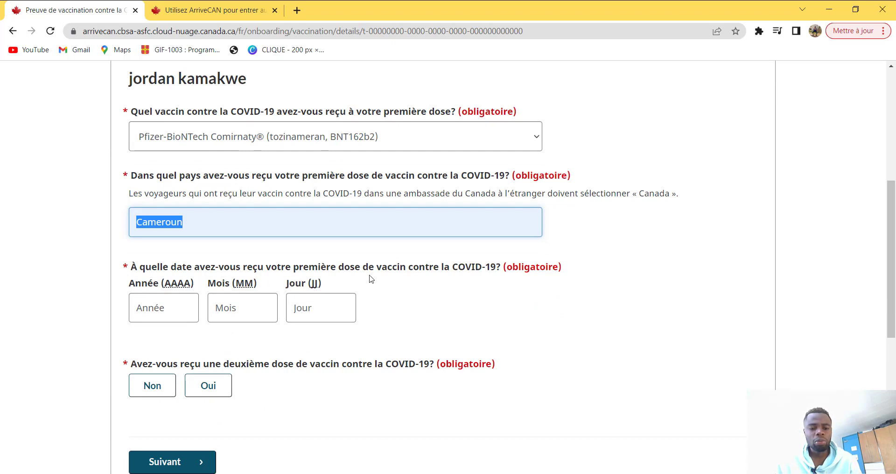
Step: Enter the first-dose date 2022 / 01 / 2 and answer 'Oui' to a second dose
click(159, 304)
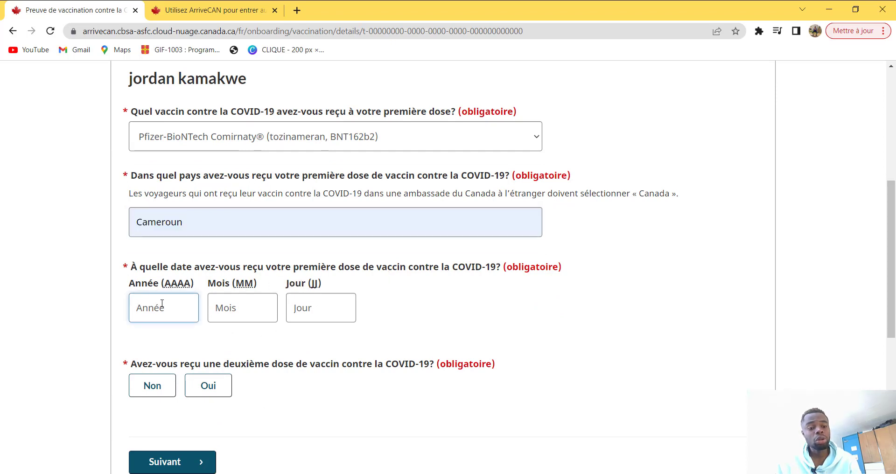
text(20)
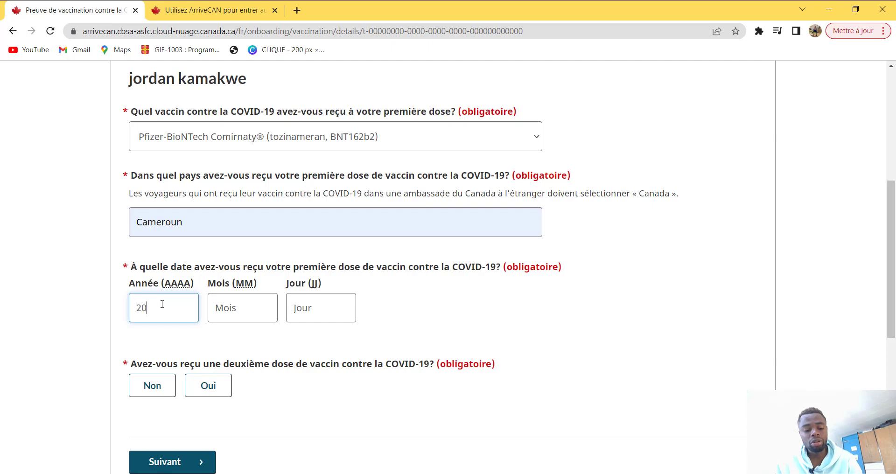
key(BackSpace)
key(BackSpace)
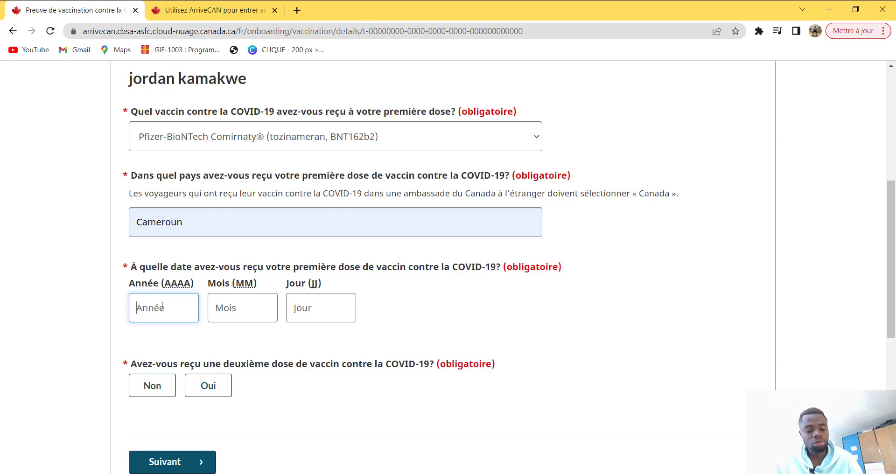
text(2022)
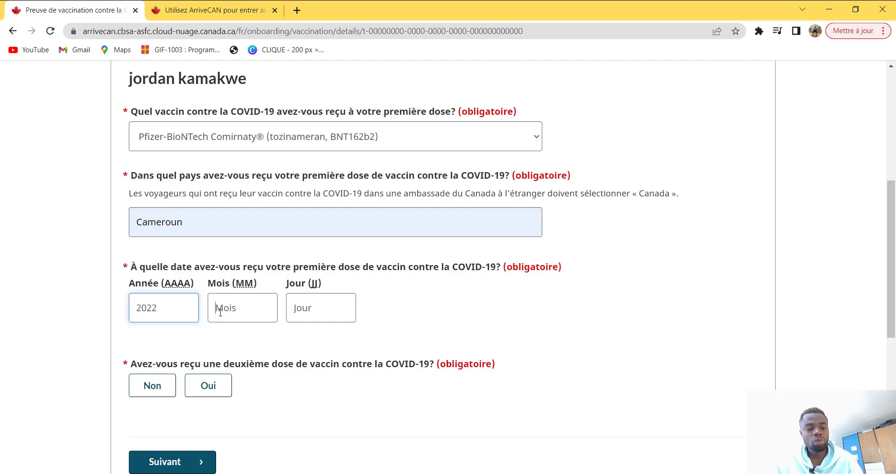
click(217, 309)
text(01)
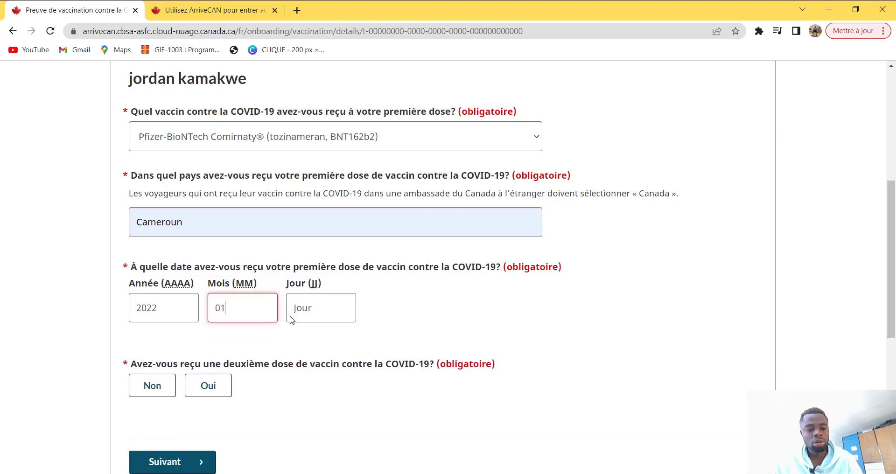
click(329, 317)
text(2)
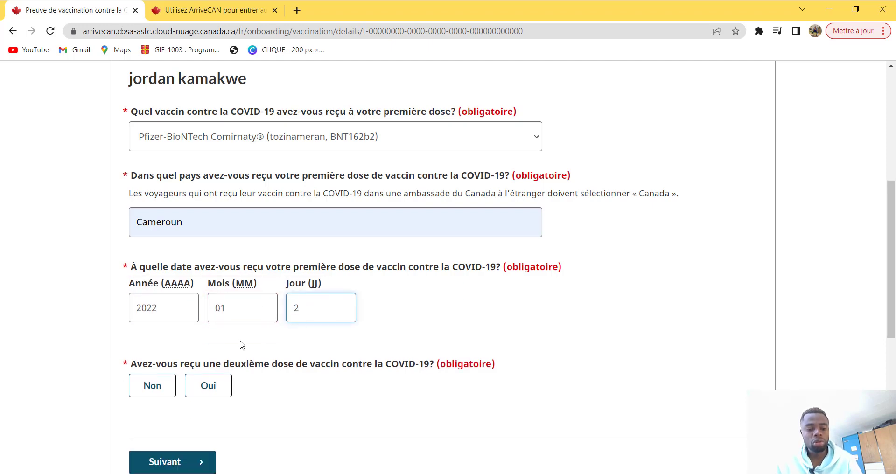
click(207, 388)
Step: Set the second dose to Pfizer-BioNTech, received in Cameroun
scroll(206, 374, down, 2)
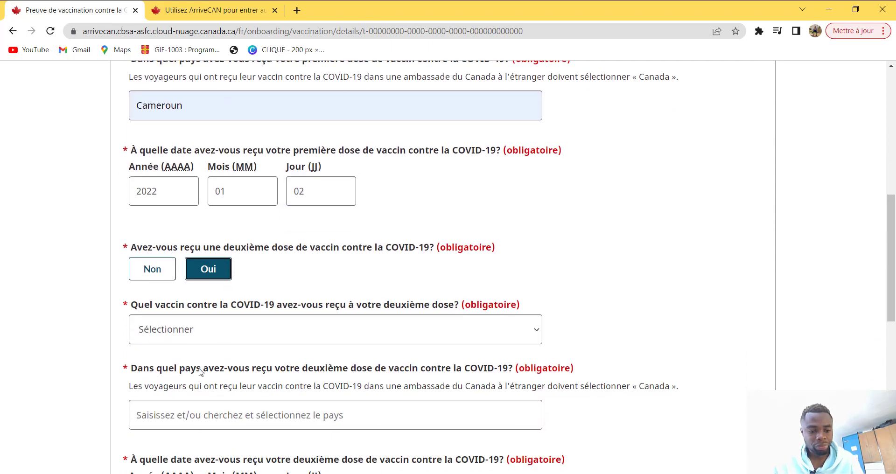
click(195, 332)
click(195, 332)
click(195, 333)
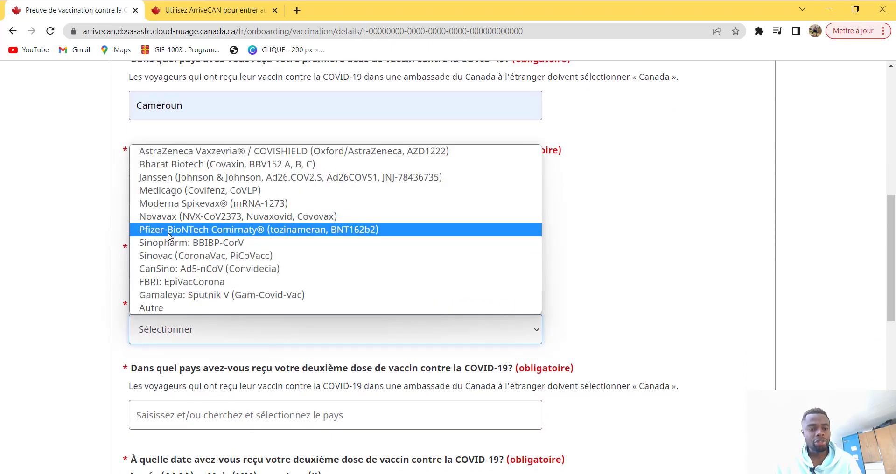
click(171, 231)
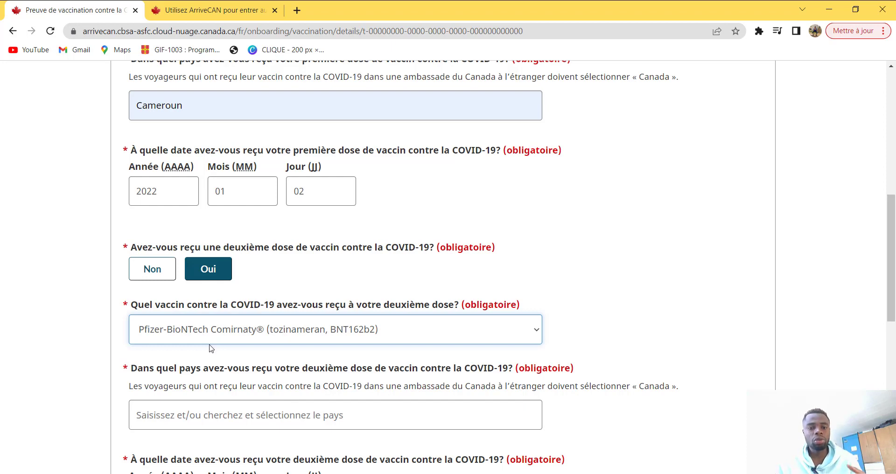
scroll(204, 349, down, 1)
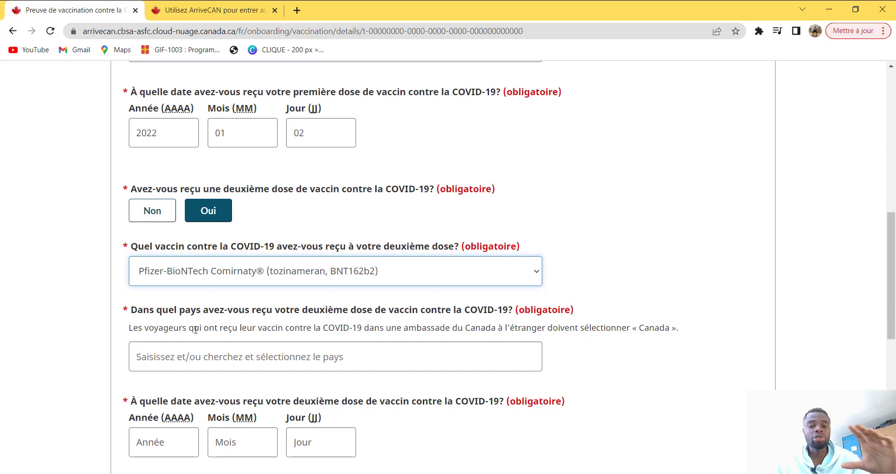
scroll(193, 333, down, 1)
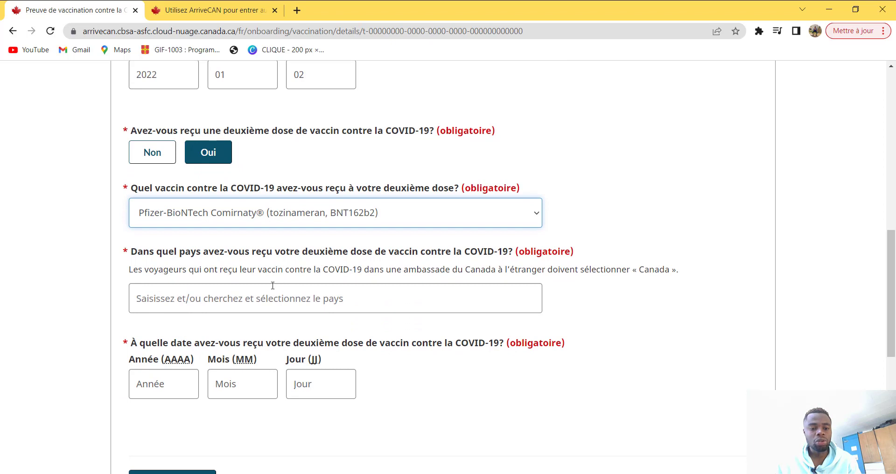
click(229, 304)
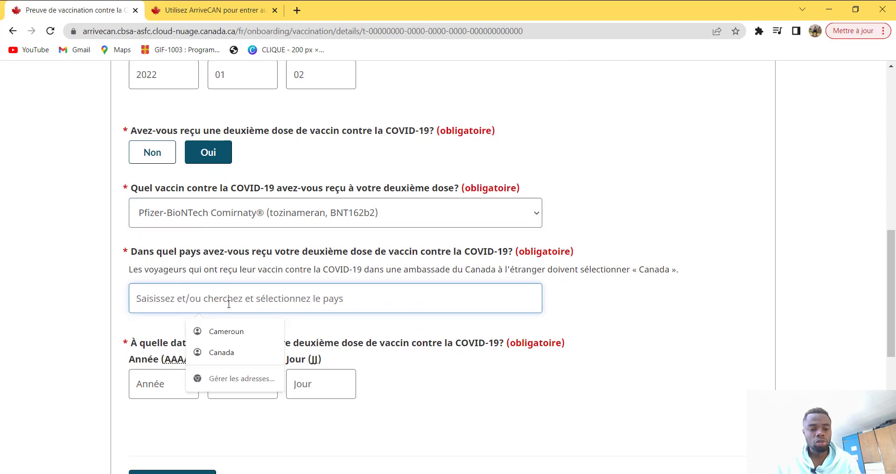
click(247, 331)
Step: Enter the second-dose date as year 2022, month 07, day 9
scroll(194, 314, down, 1)
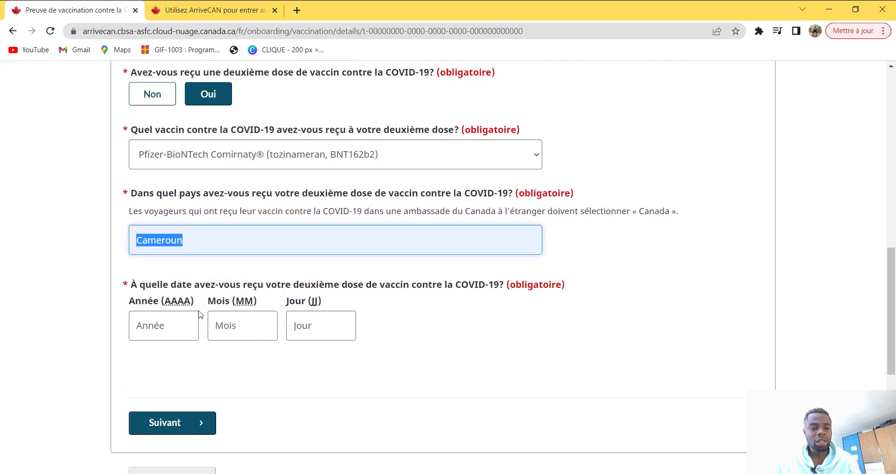
click(169, 320)
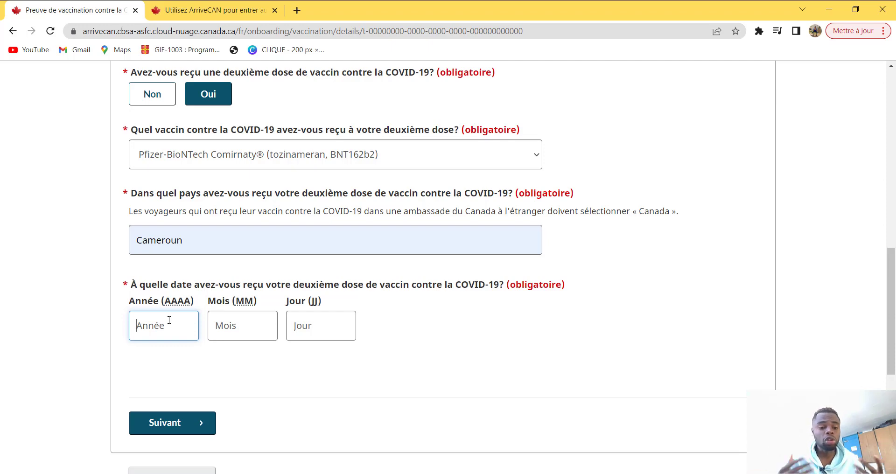
text(2)
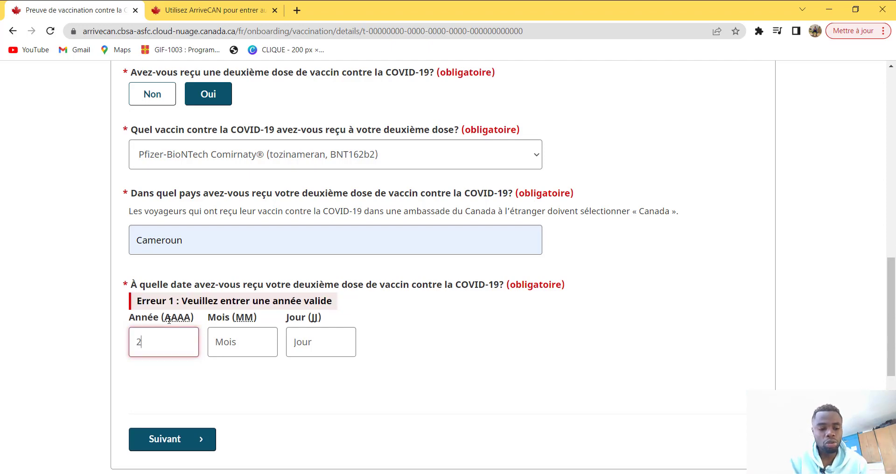
text(022)
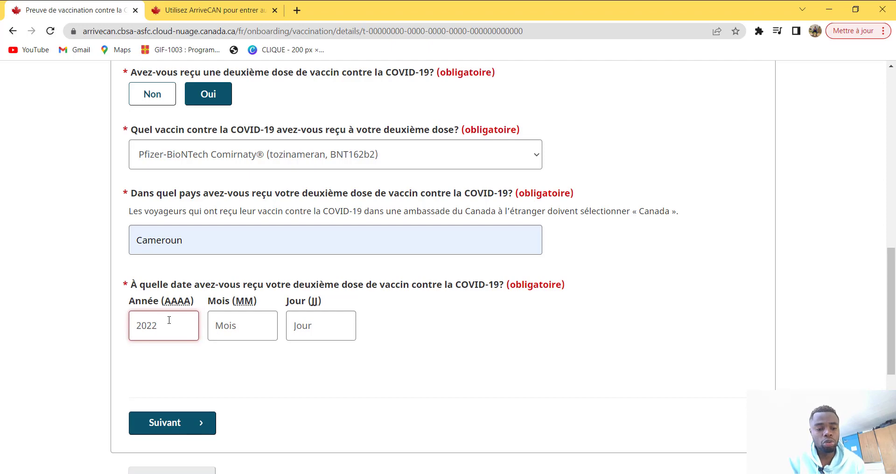
click(239, 326)
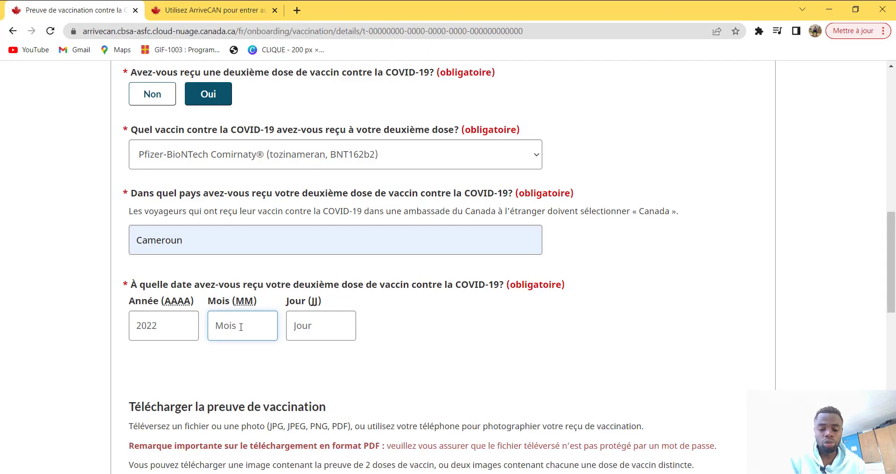
text(07)
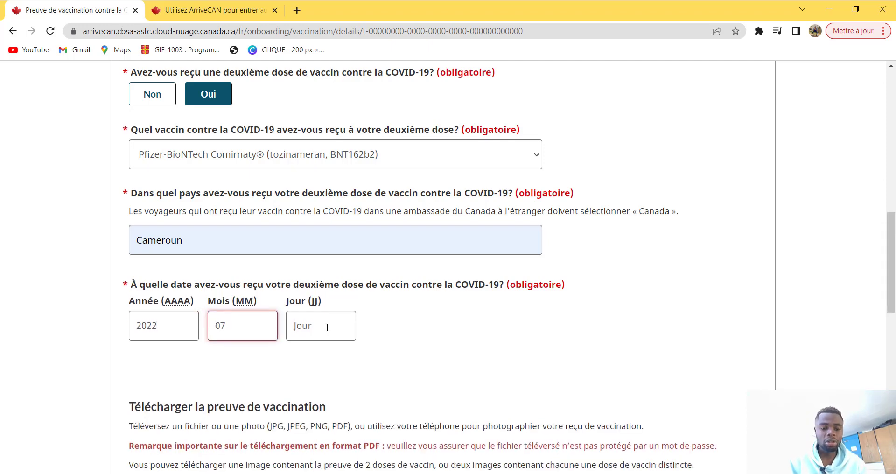
click(327, 328)
text(9)
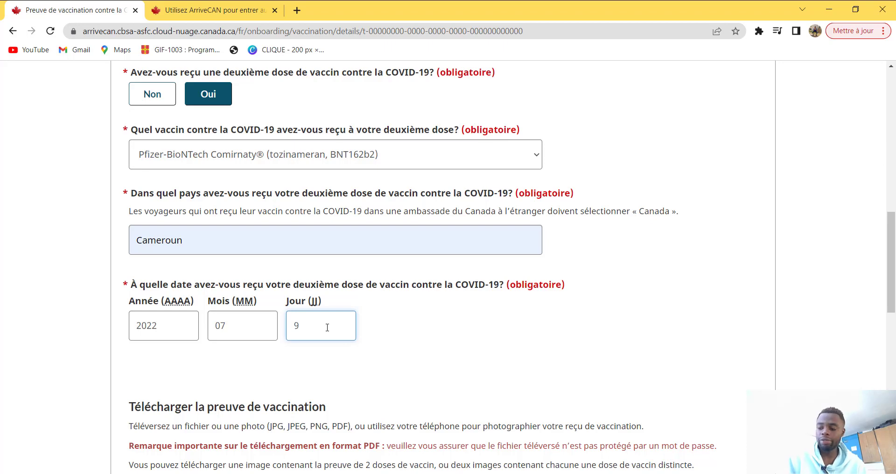
scroll(328, 328, down, 5)
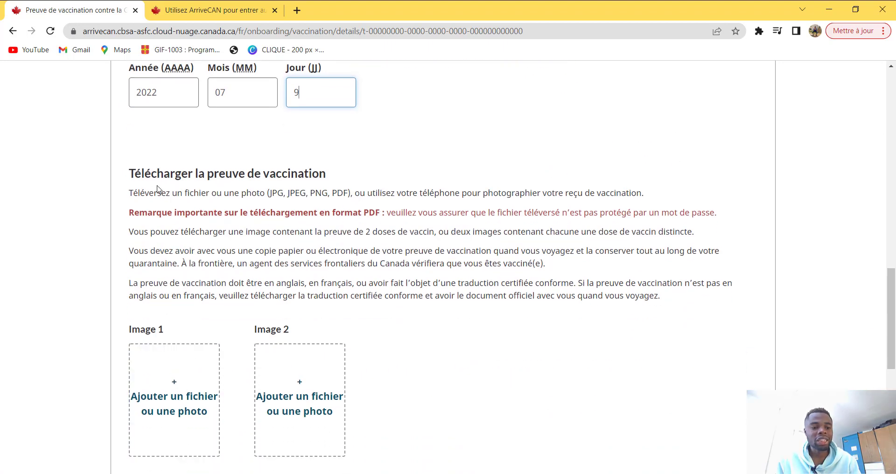
Step: Upload the vaccination proof PDF from Downloads as Image 1
scroll(221, 314, down, 3)
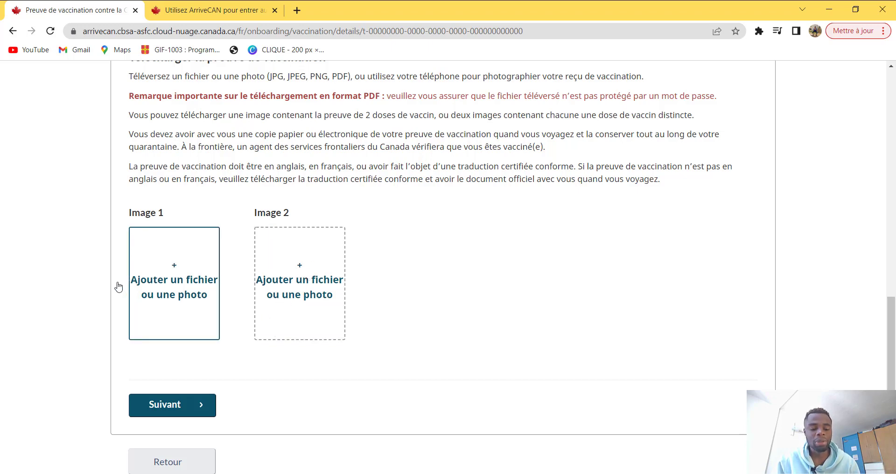
scroll(570, 74, up, 1)
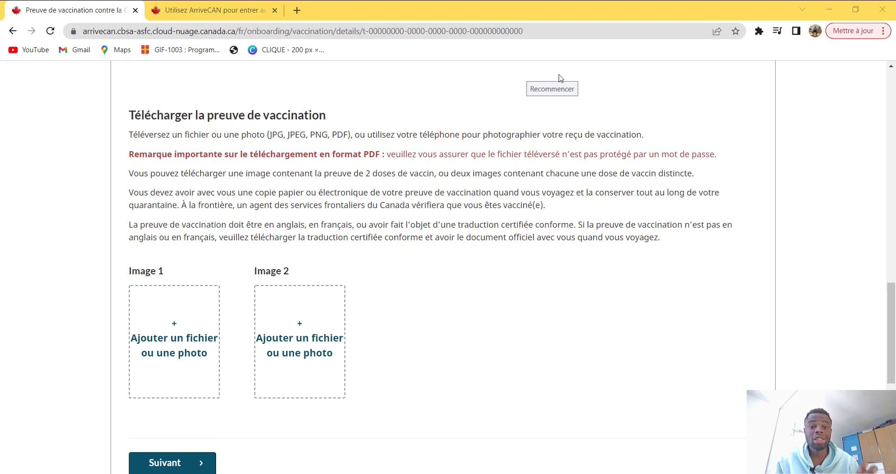
click(184, 341)
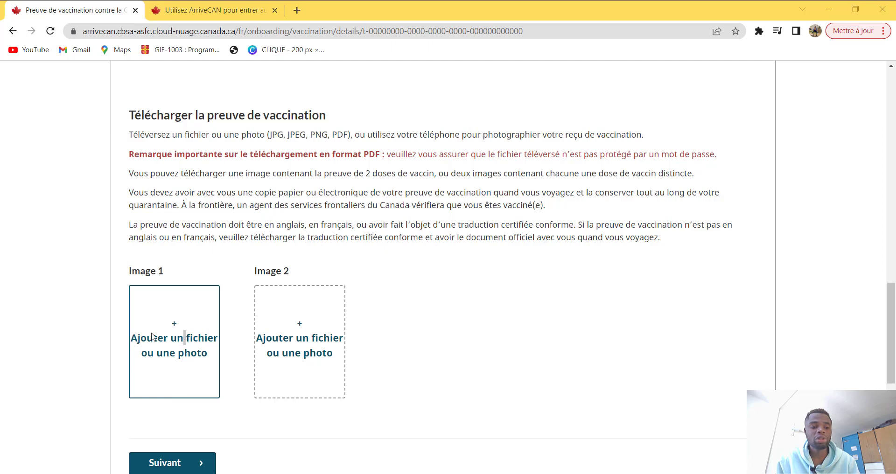
click(167, 332)
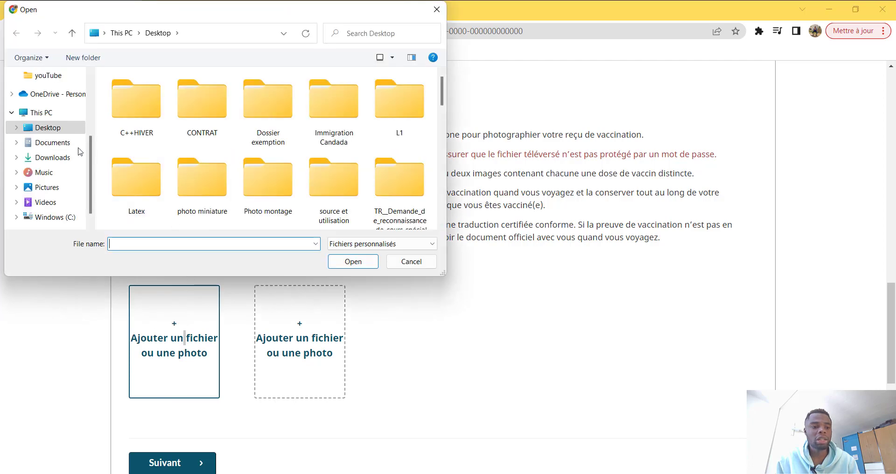
click(46, 157)
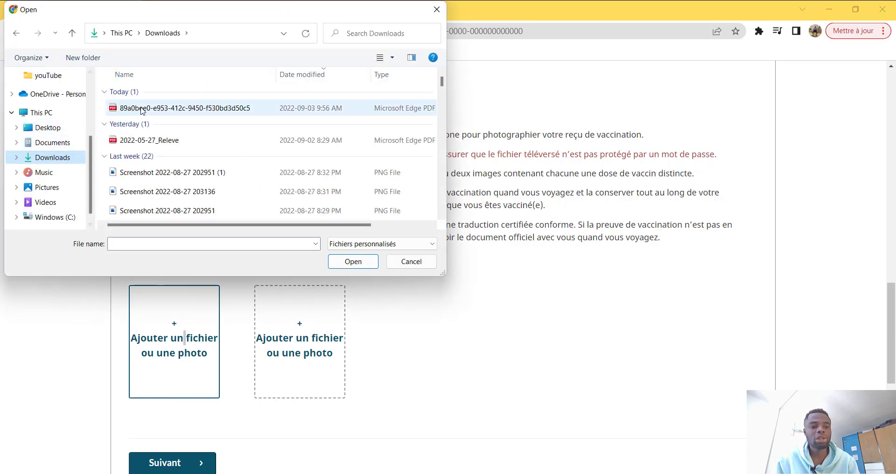
click(185, 108)
click(352, 263)
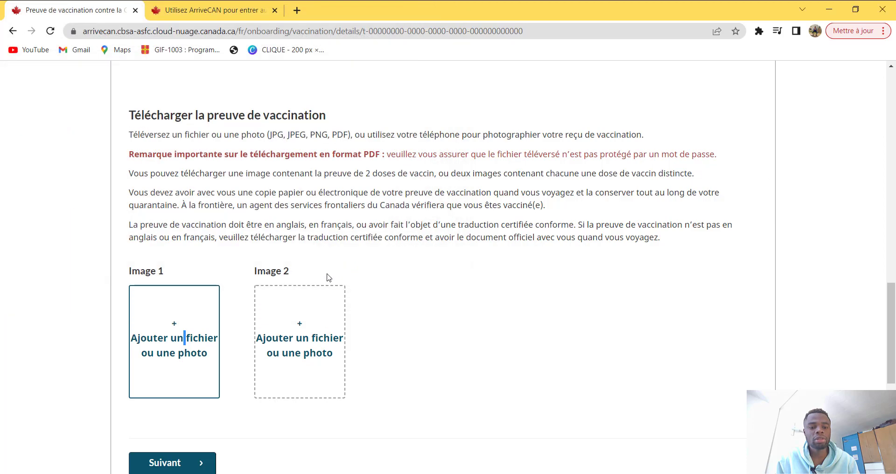
Step: Upload the same vaccination proof PDF as Image 2
click(300, 324)
click(184, 108)
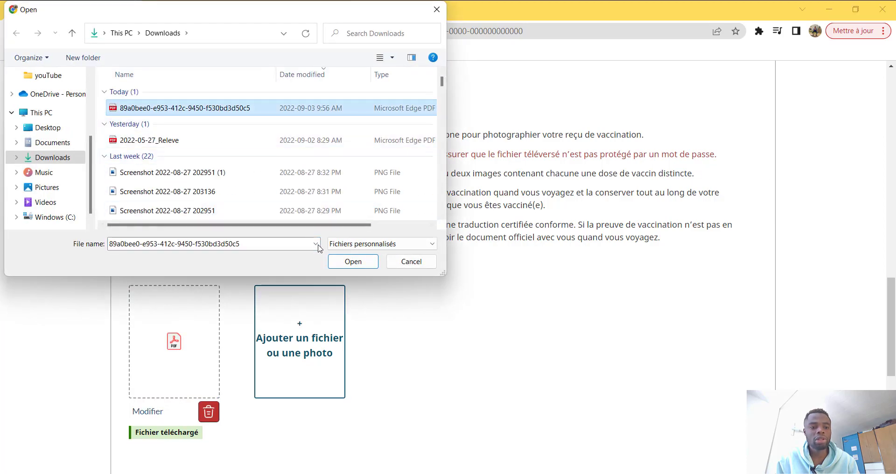
click(353, 262)
scroll(392, 369, down, 3)
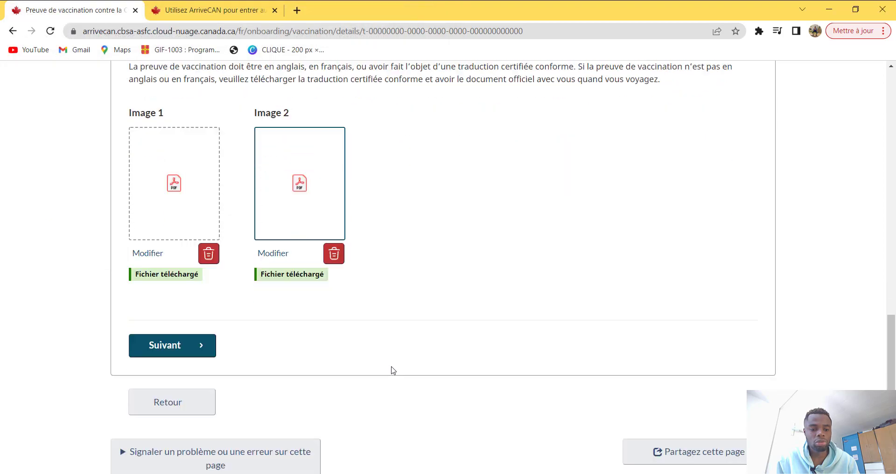
scroll(392, 368, down, 3)
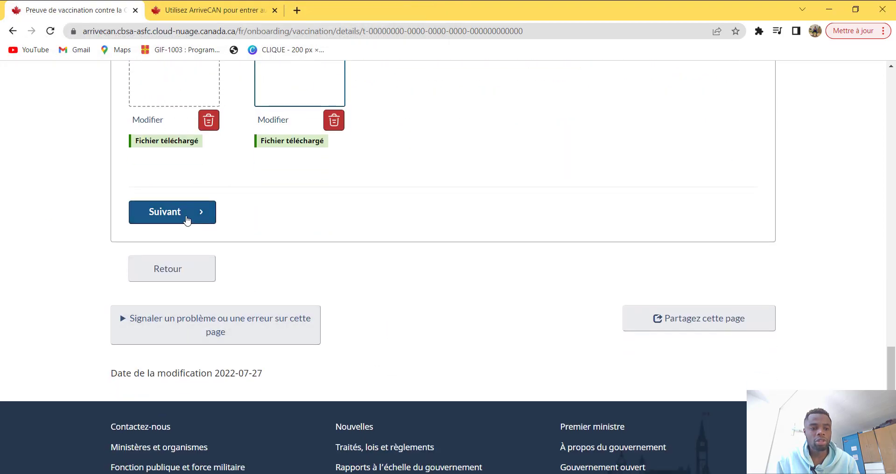
Step: Save the vaccination proof and review the traveller card on the 'Voyageur enregistré' page
click(187, 221)
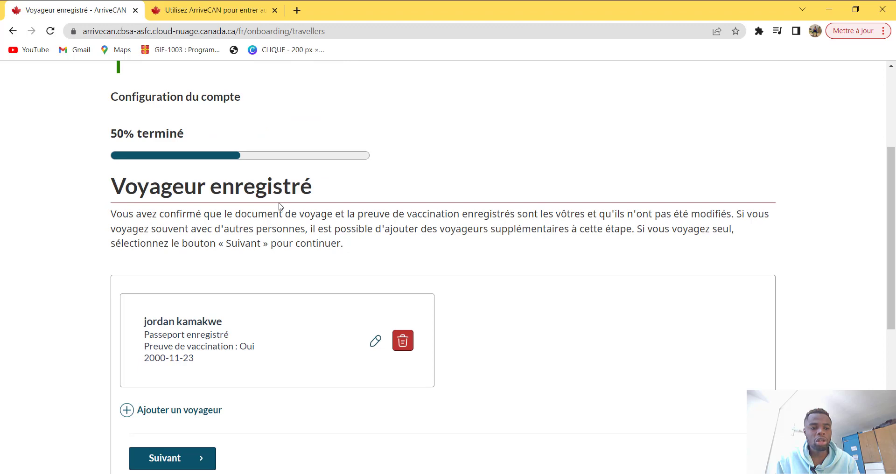
scroll(280, 207, down, 1)
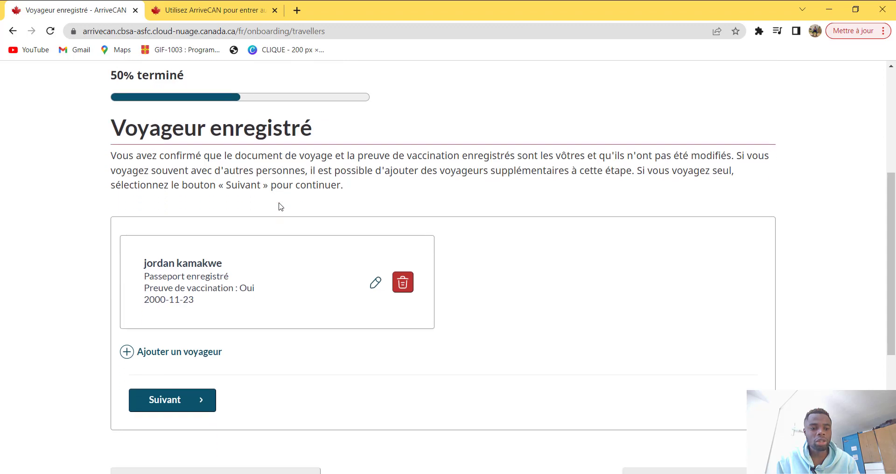
scroll(280, 206, down, 2)
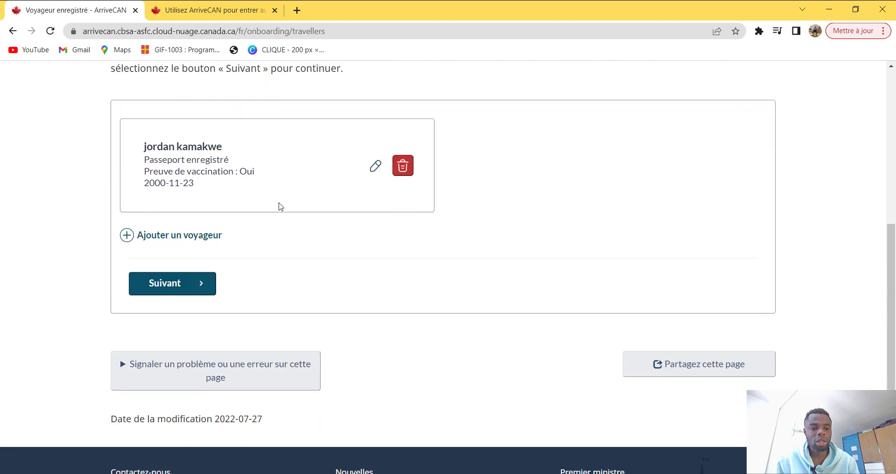
scroll(213, 182, up, 1)
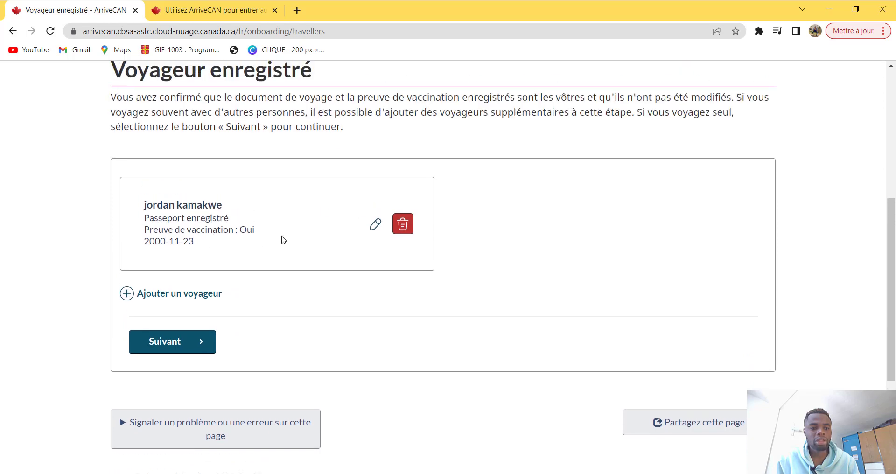
scroll(175, 254, up, 3)
scroll(175, 254, down, 1)
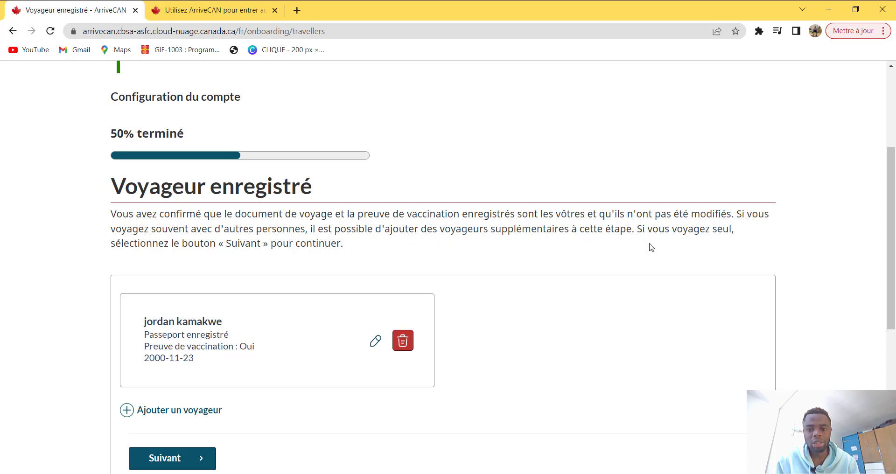
scroll(281, 314, down, 3)
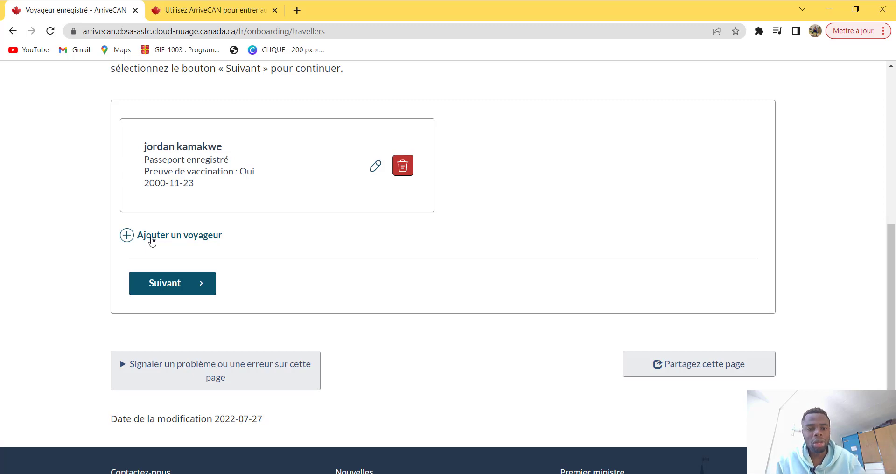
Step: Confirm the registered traveller and choose 'Remplir le formulaire ArriveCAN' to reach Formulaires du voyageur
click(153, 289)
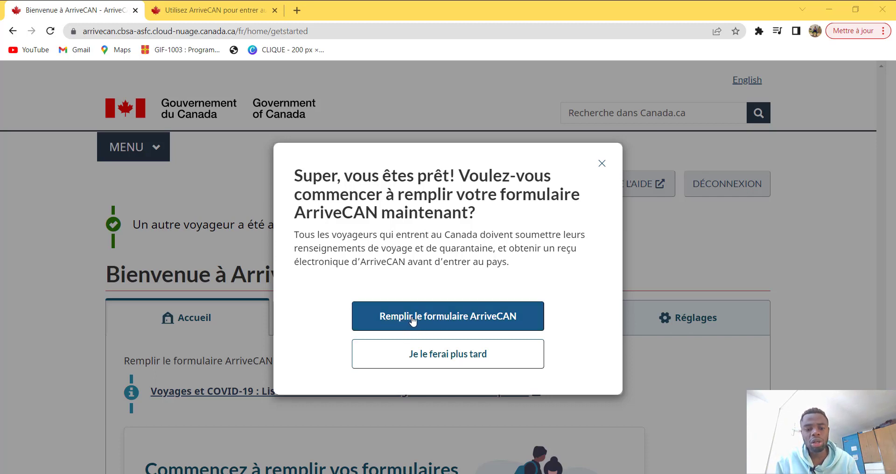
click(467, 322)
scroll(465, 321, down, 3)
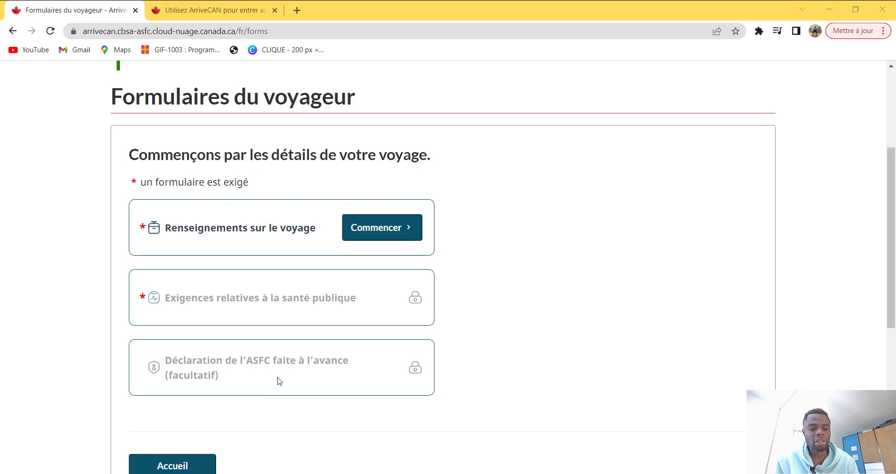
scroll(279, 380, down, 2)
scroll(278, 381, up, 5)
scroll(279, 380, down, 1)
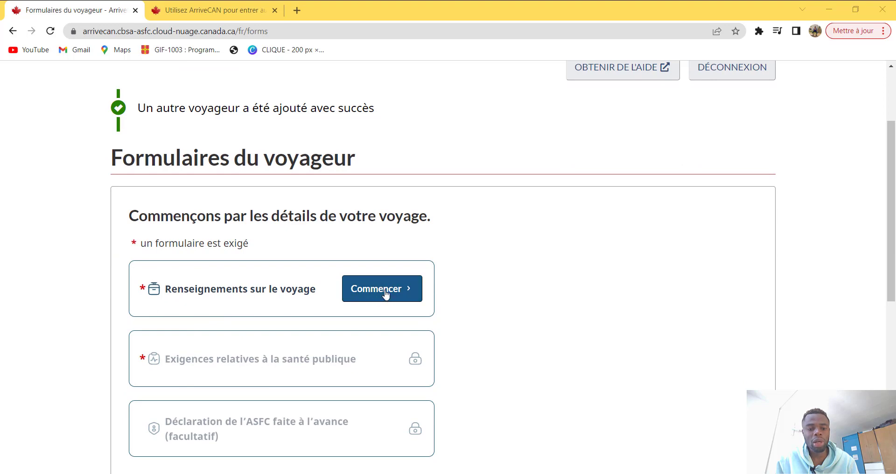
Step: Begin 'Renseignements sur le voyage', select Études (étudiant étranger) as the travel reason, and continue
click(393, 293)
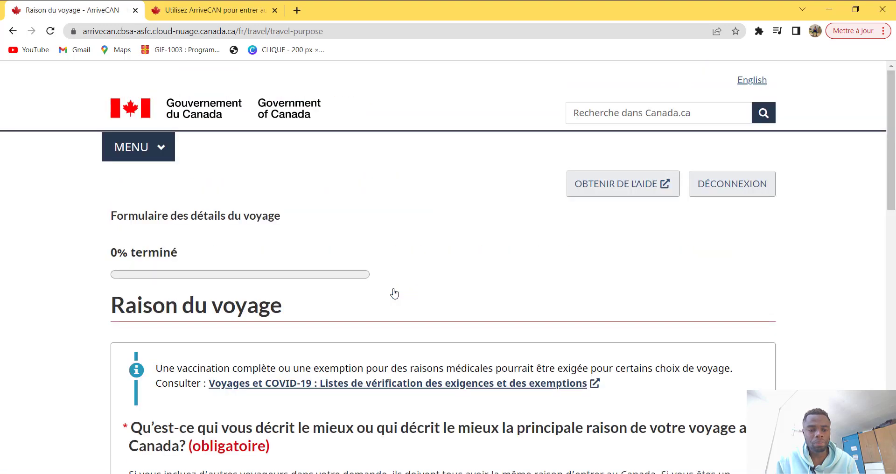
scroll(339, 301, down, 2)
scroll(339, 301, down, 3)
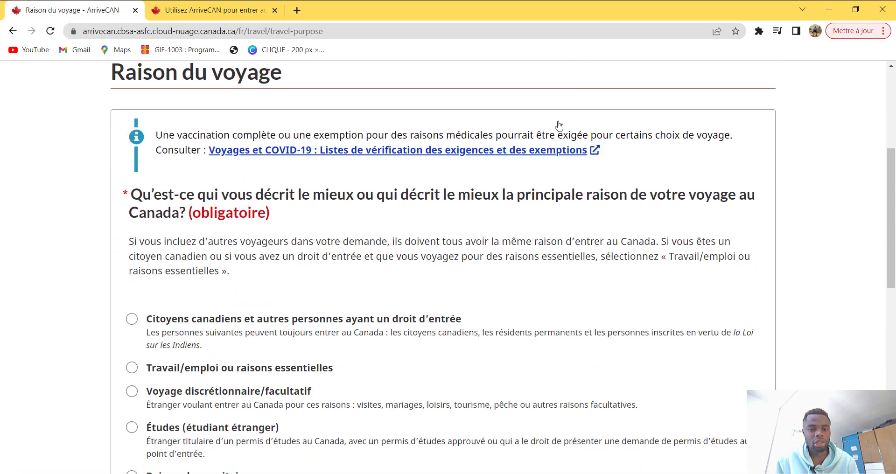
scroll(311, 296, up, 1)
scroll(312, 296, down, 1)
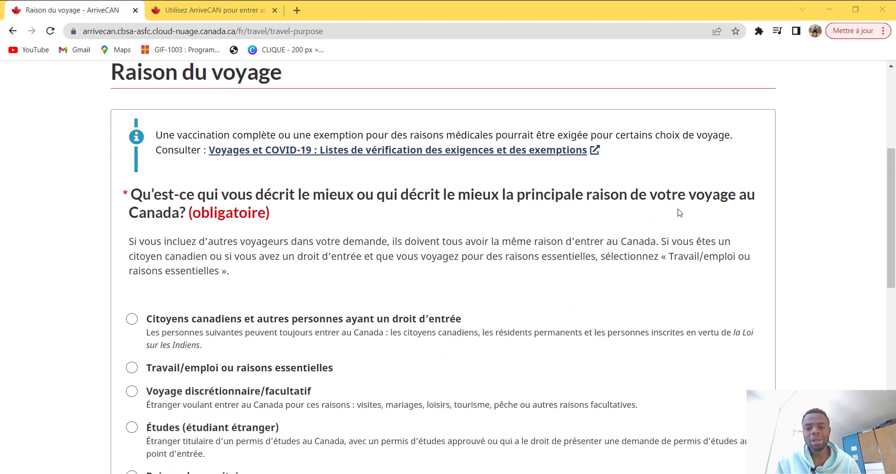
scroll(620, 308, down, 2)
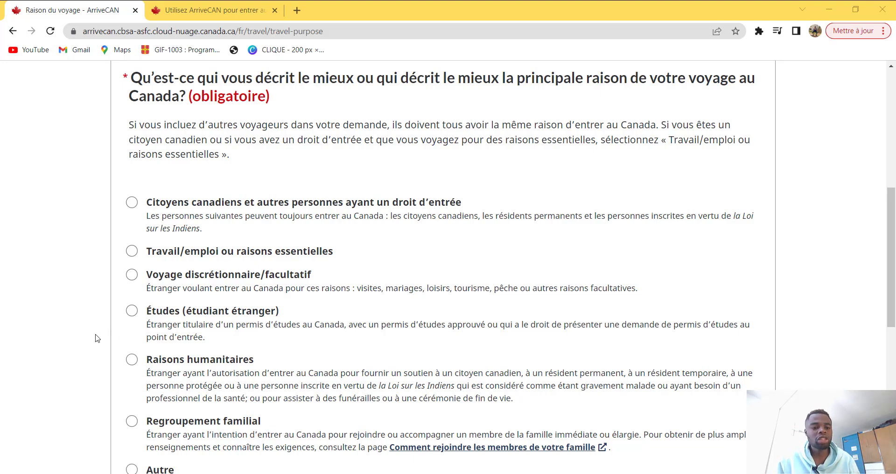
click(132, 311)
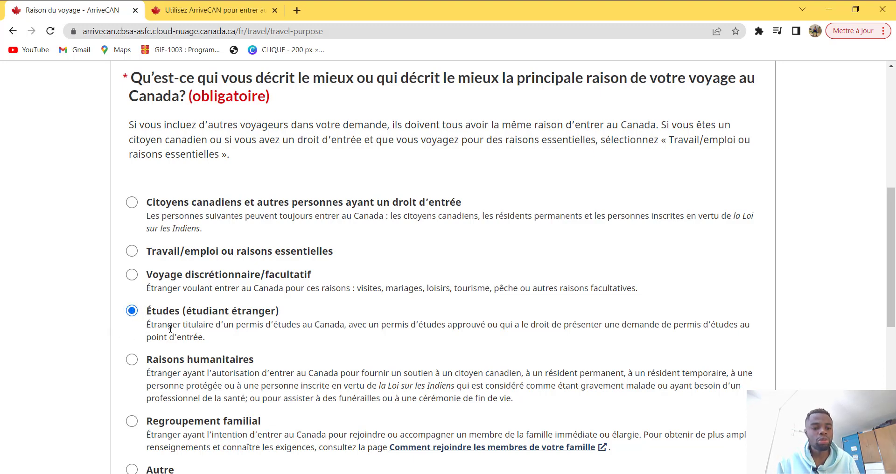
scroll(170, 331, down, 1)
scroll(170, 331, down, 2)
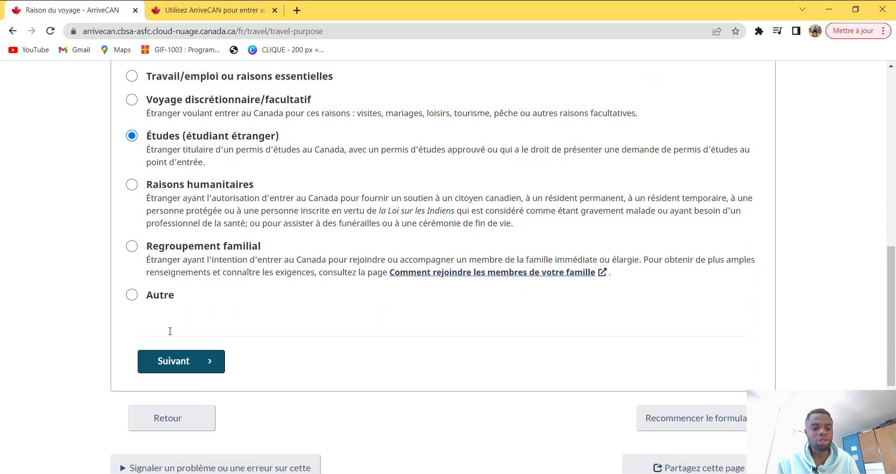
click(158, 363)
scroll(176, 350, down, 1)
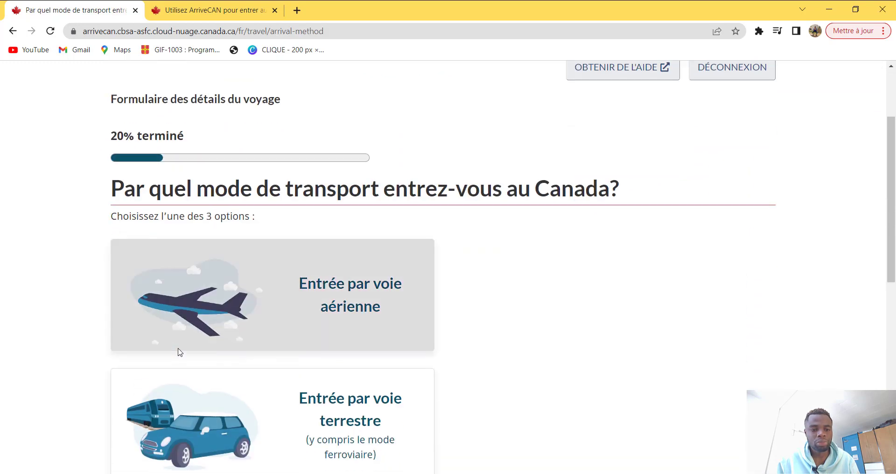
Step: Choose 'Entrée par voie aérienne' as the mode of entry into Canada
scroll(179, 353, down, 1)
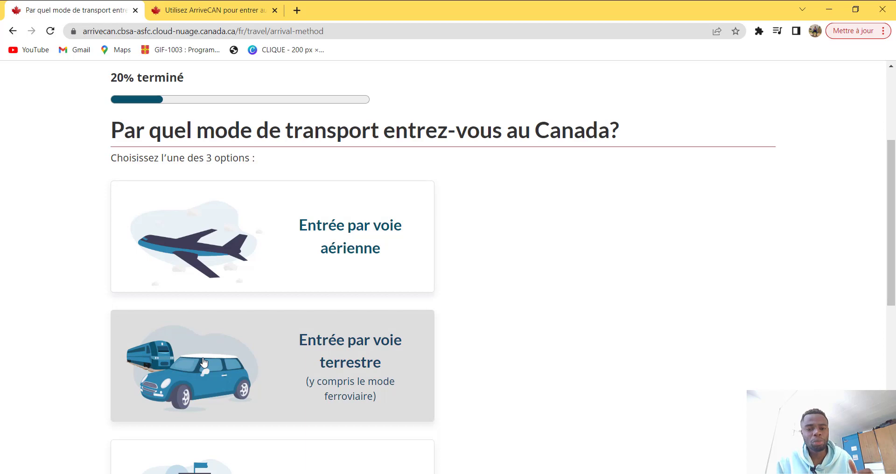
scroll(204, 363, down, 4)
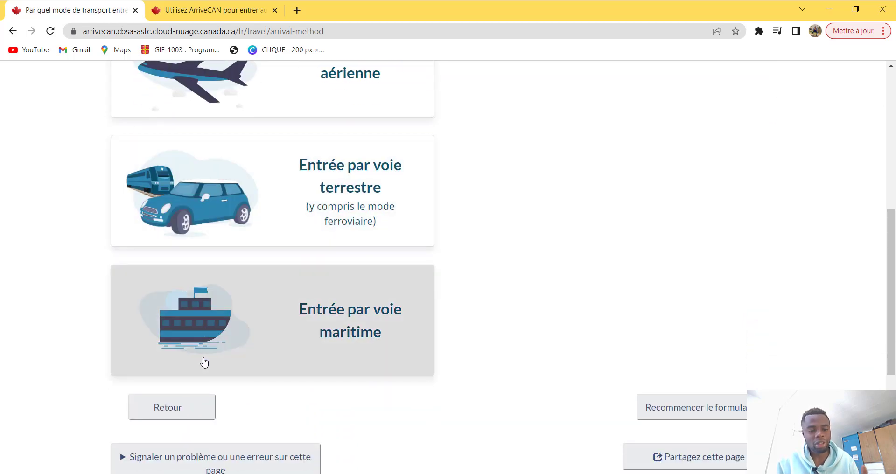
scroll(204, 363, up, 4)
click(266, 172)
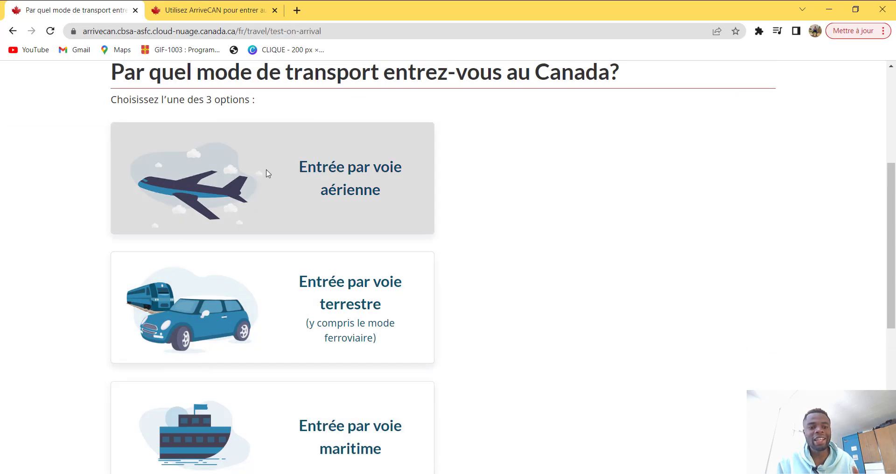
scroll(304, 241, down, 3)
scroll(178, 250, down, 1)
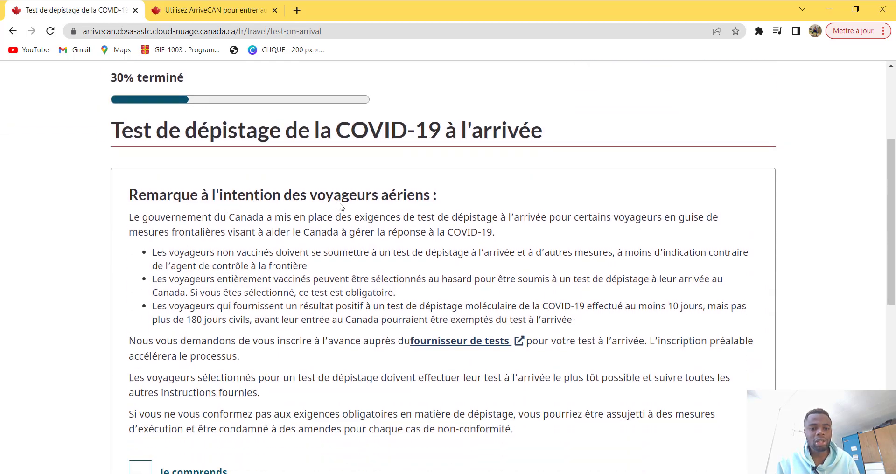
Step: Tick 'Je comprends' on the COVID-19 arrival-test notice and continue to flight details
scroll(621, 80, down, 1)
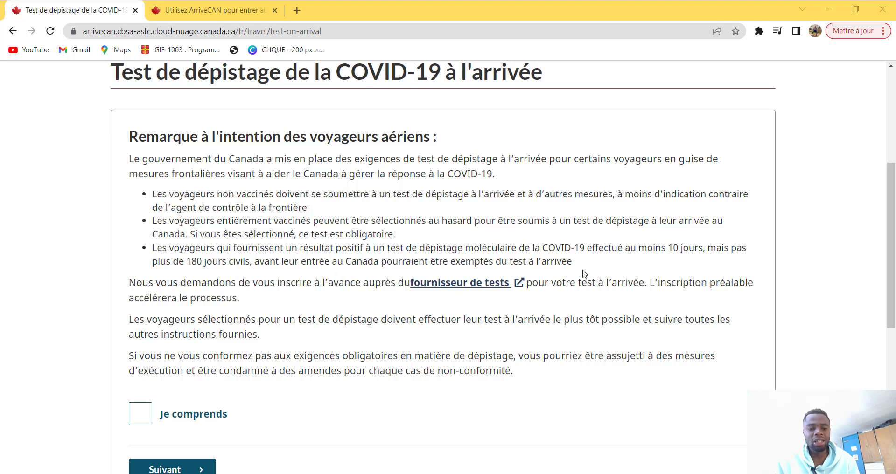
scroll(147, 383, down, 1)
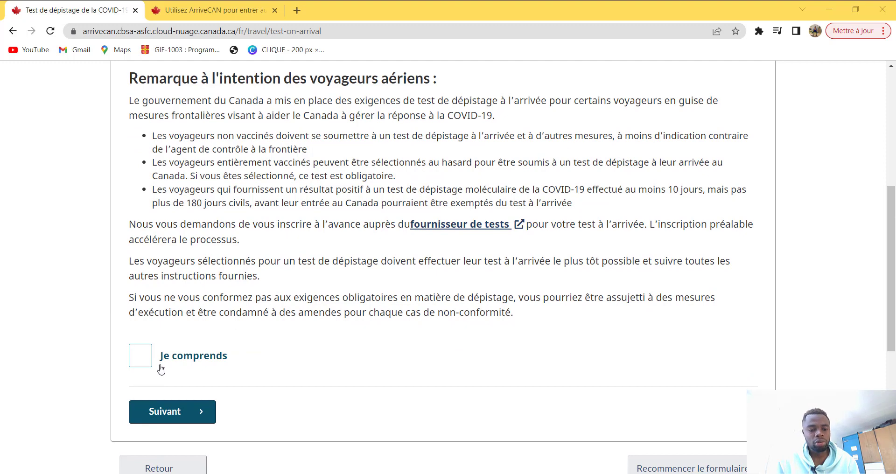
click(144, 359)
click(157, 414)
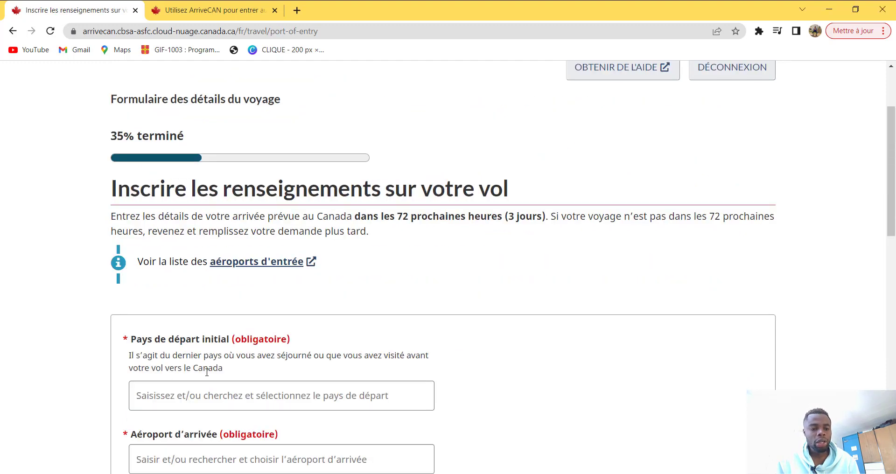
Step: Set 'Pays de départ initial' to Cameroun
scroll(207, 372, down, 1)
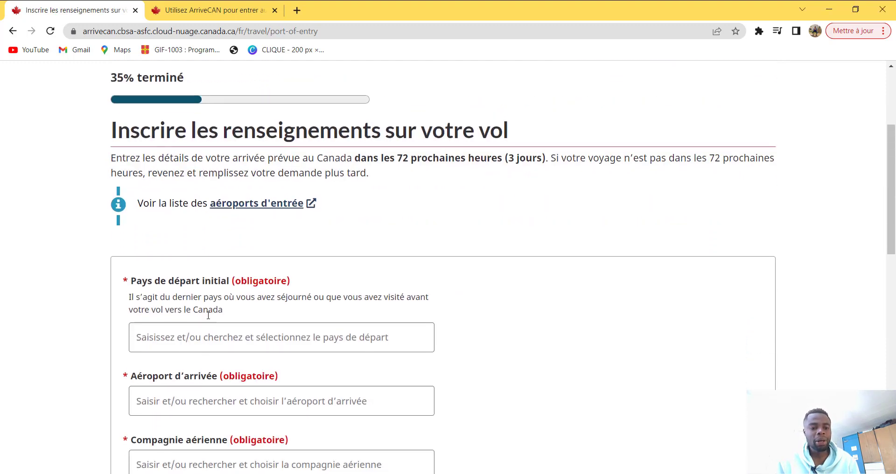
click(191, 339)
click(198, 370)
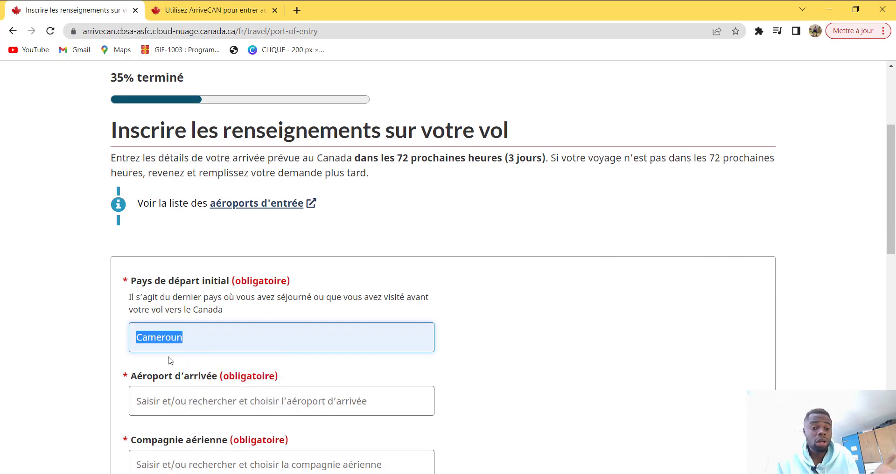
Step: Set the arrival airport to Aéroport International Montréal - Trudeau (YUL) via a 'tr' search
scroll(166, 363, down, 3)
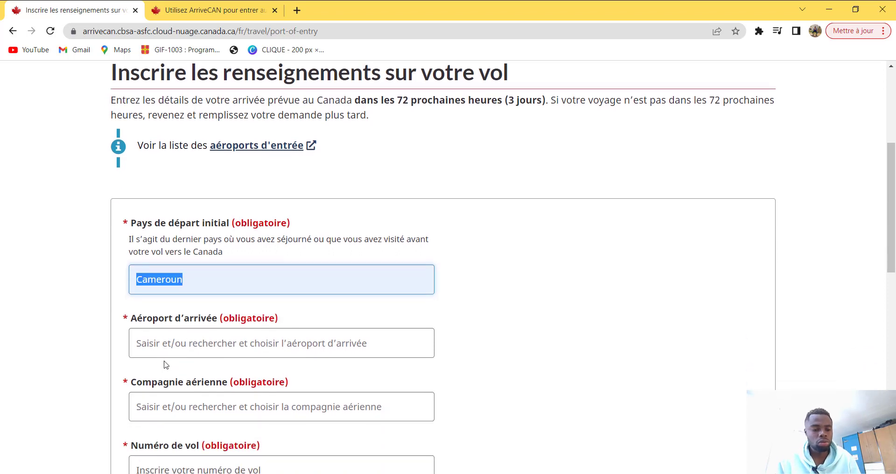
click(214, 232)
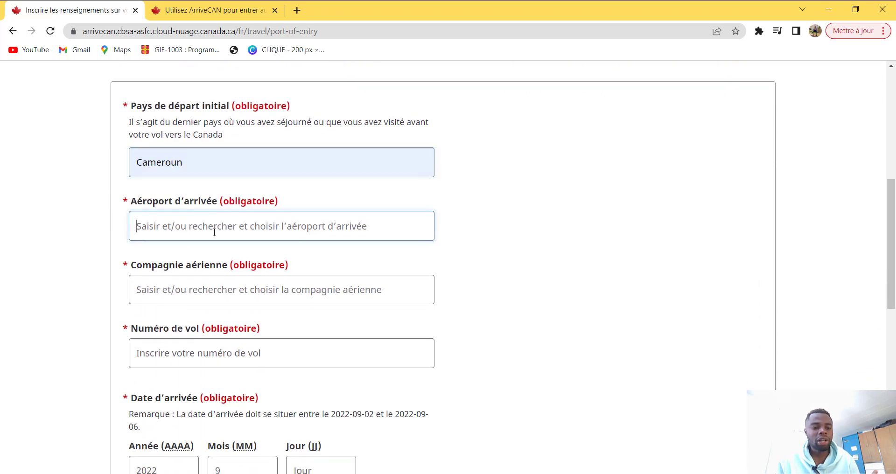
text(tr)
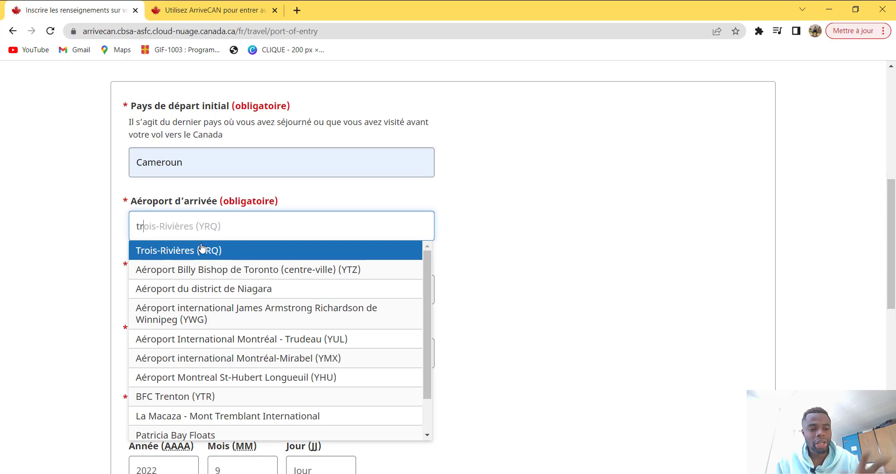
click(272, 340)
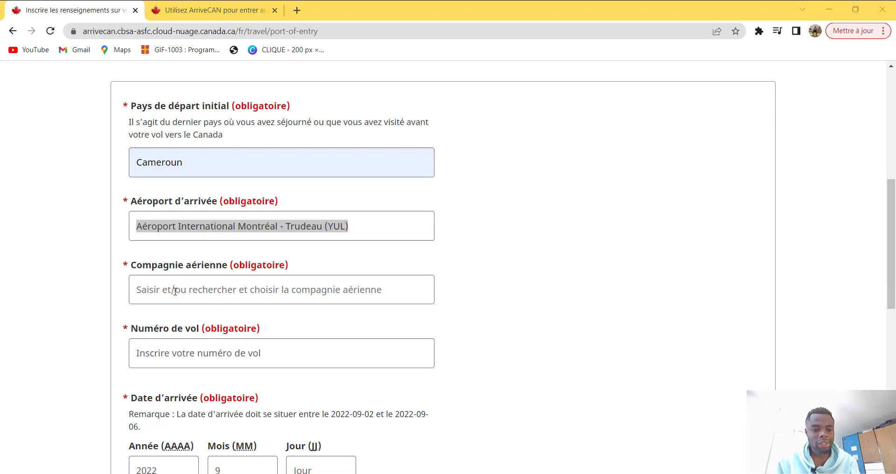
Step: Select Air France (AF) as the 'Compagnie aérienne'
click(221, 294)
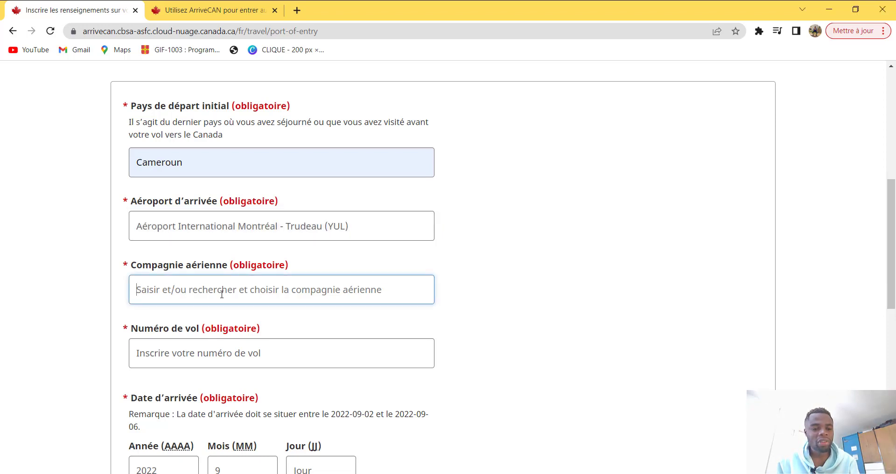
text(ai)
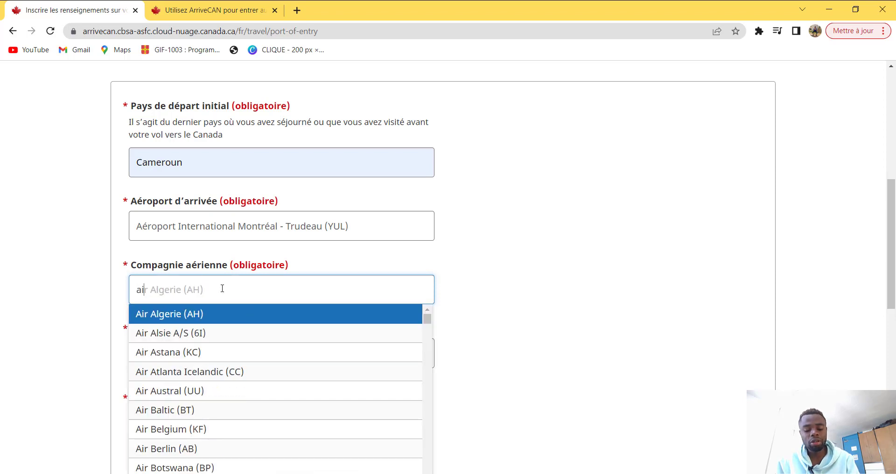
text(ir)
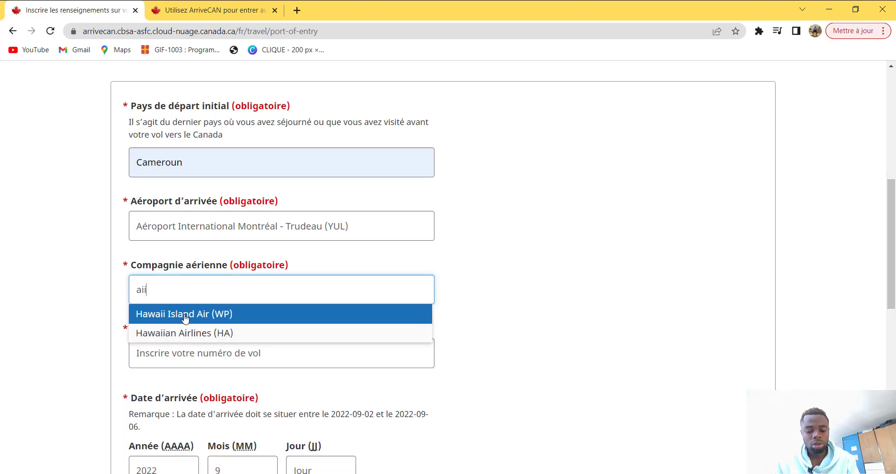
key(BackSpace)
key(BackSpace)
key(BackSpace)
key(BackSpace)
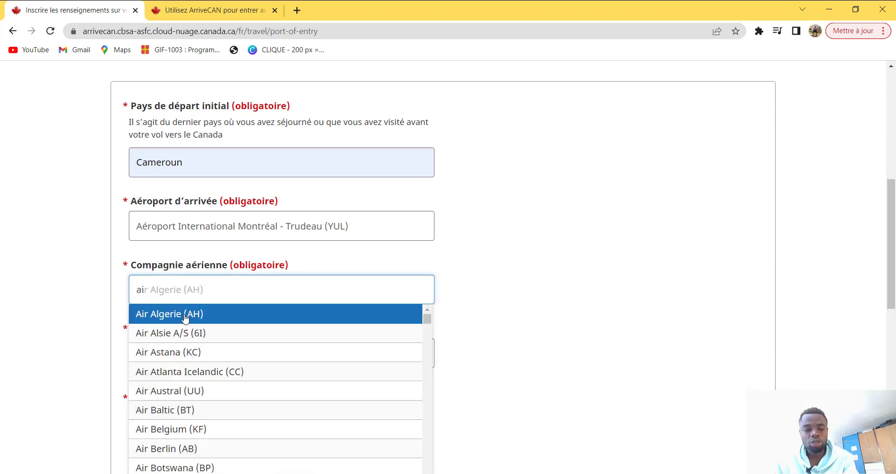
click(185, 313)
scroll(174, 323, down, 1)
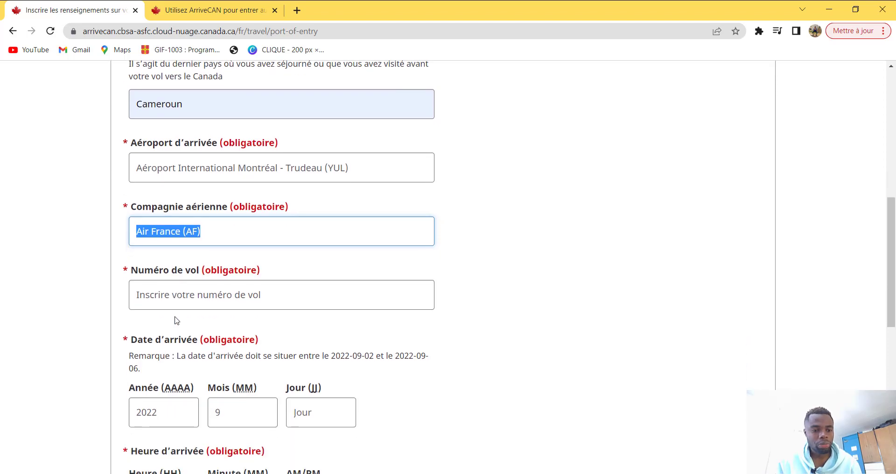
Step: Enter 12055 as the flight number
click(185, 300)
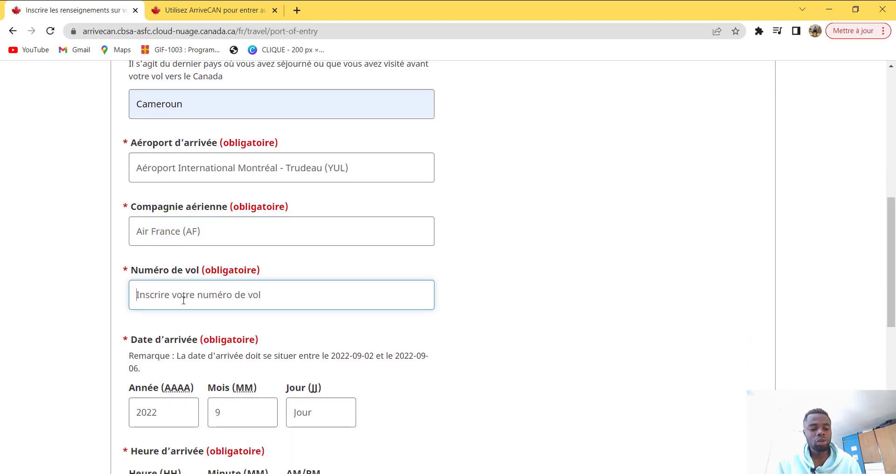
text(12055)
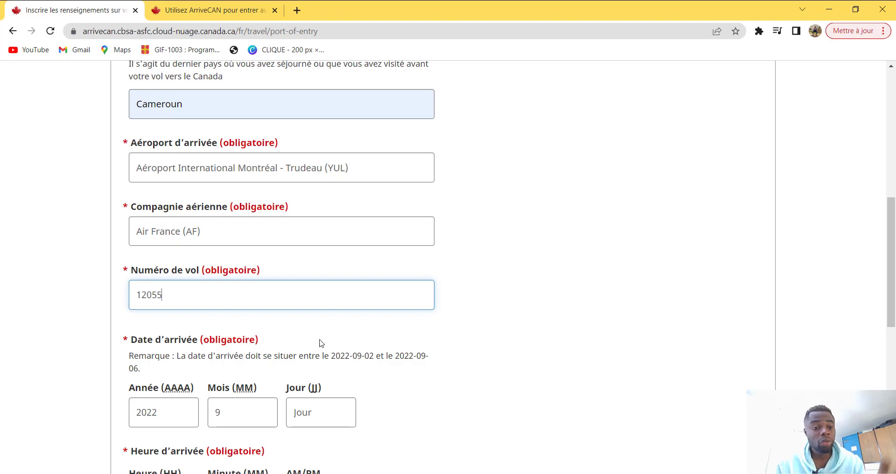
scroll(247, 331, down, 1)
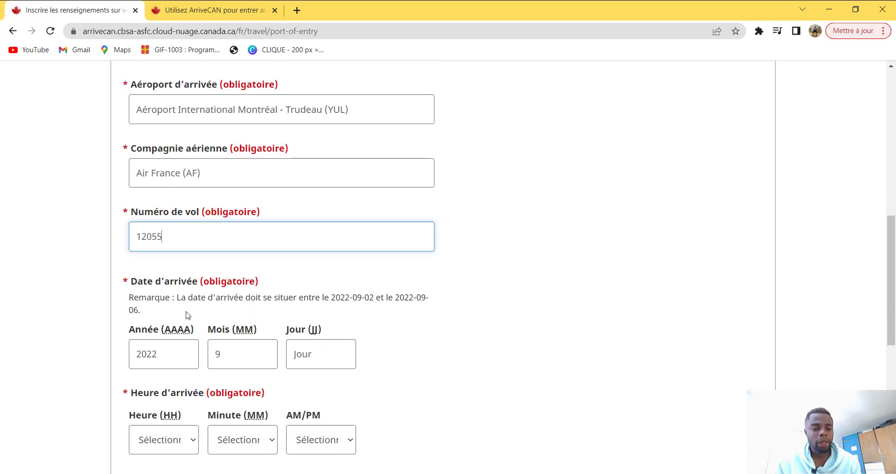
scroll(187, 295, down, 1)
scroll(198, 297, down, 1)
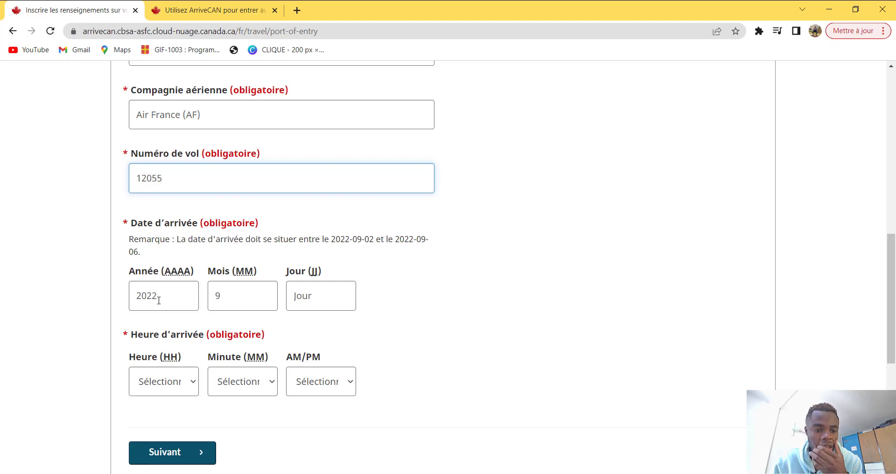
Step: Set the arrival date's month to 09 and day to 05
click(242, 301)
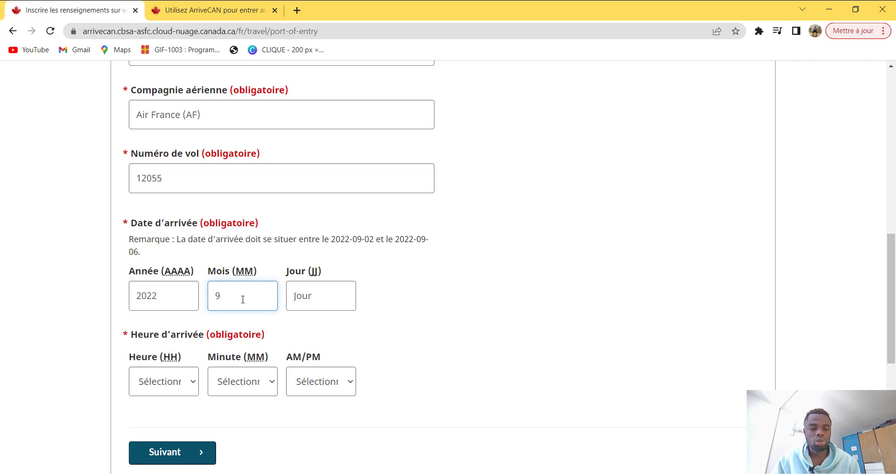
key(BackSpace)
text(0)
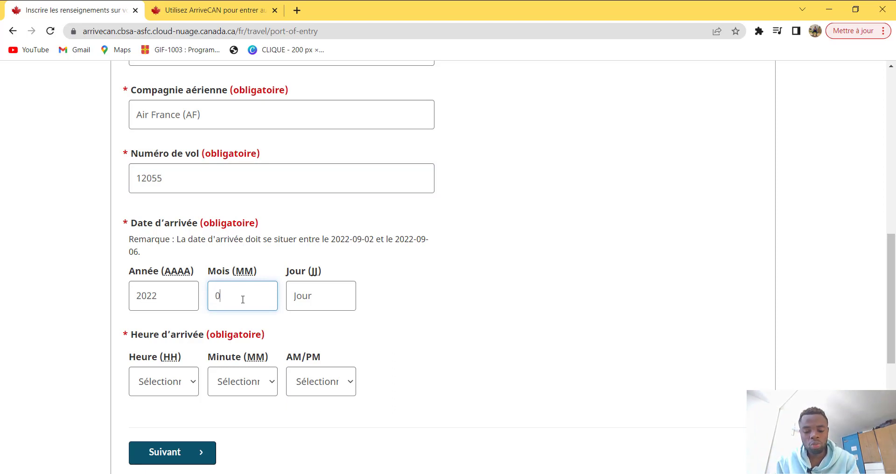
click(302, 297)
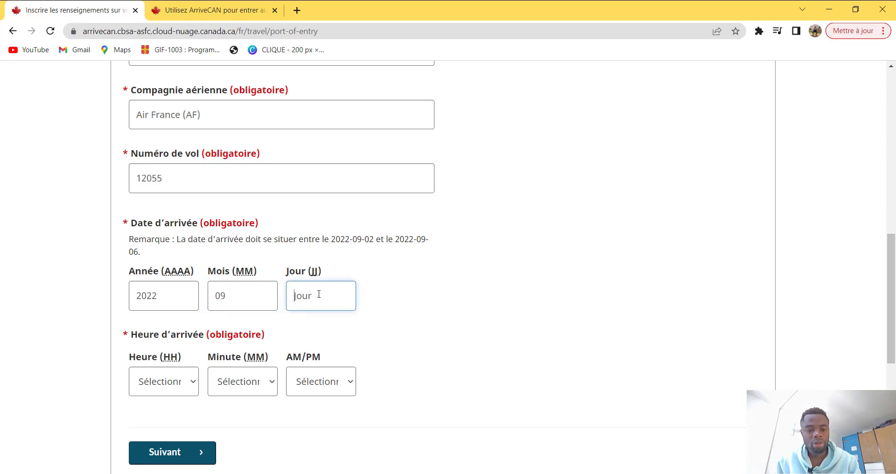
text(5)
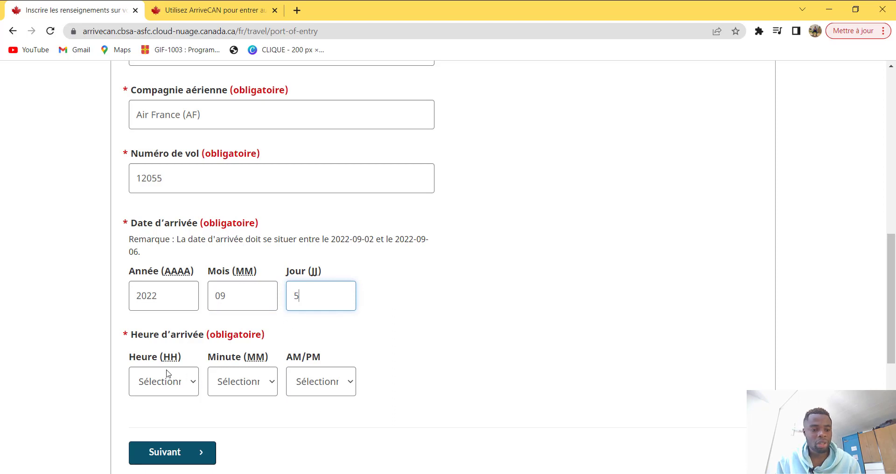
Step: Set the arrival time to 10:10 AM and submit the flight details
click(161, 387)
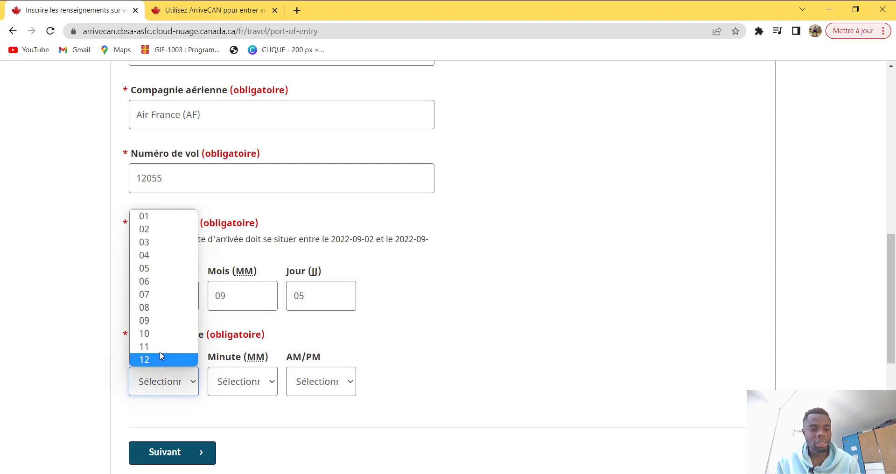
click(159, 333)
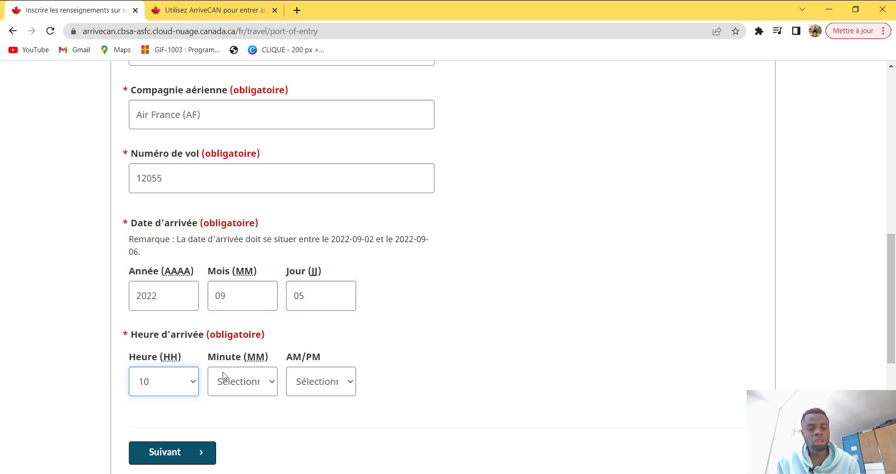
click(225, 379)
click(238, 215)
click(321, 382)
click(313, 404)
scroll(386, 402, down, 3)
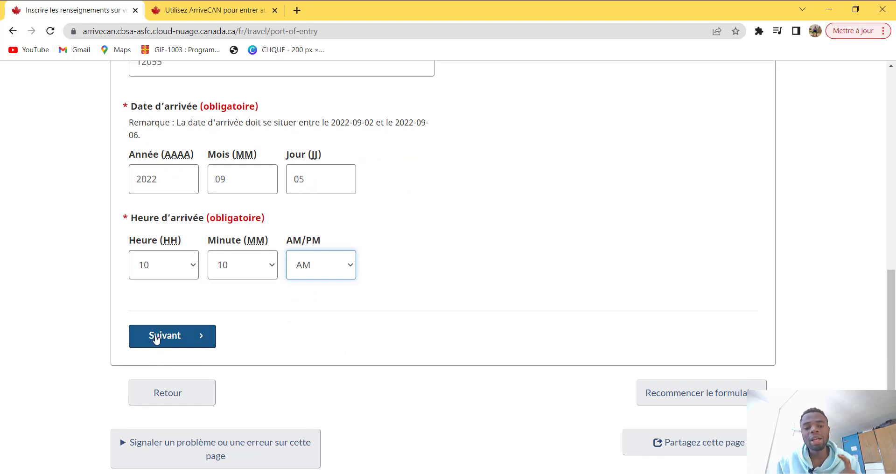
click(157, 341)
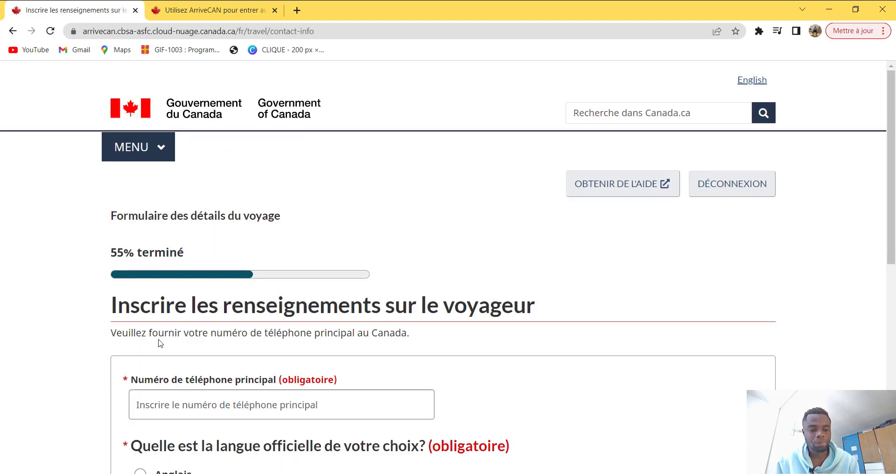
Step: Enter the primary phone number, keep Français as official language, and continue
scroll(161, 343, down, 2)
scroll(161, 343, down, 1)
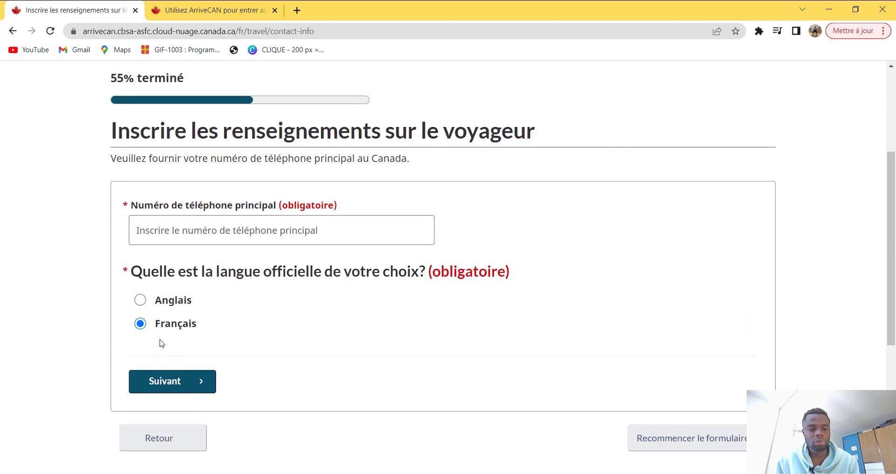
click(250, 234)
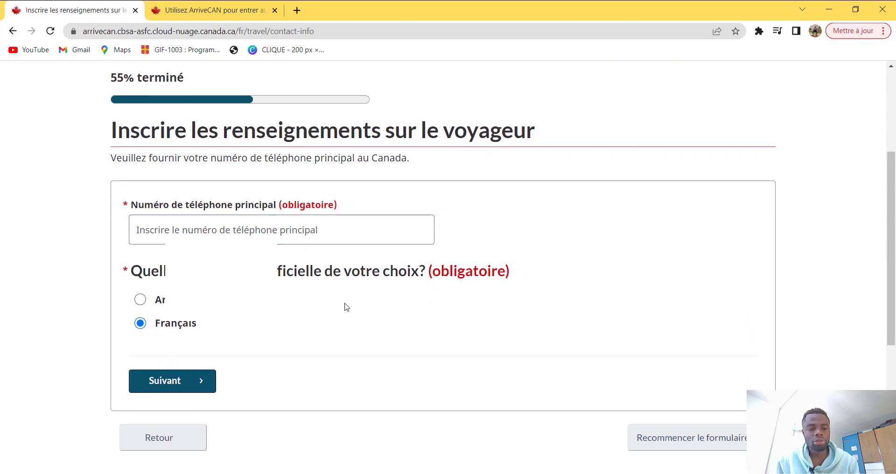
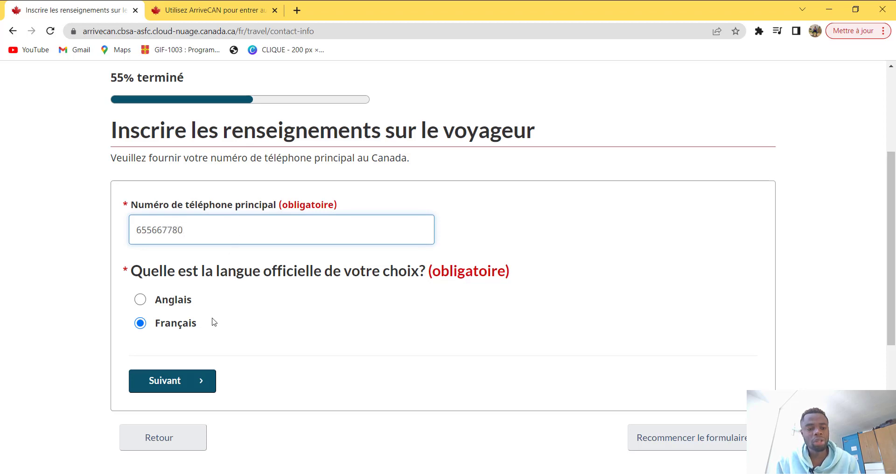
scroll(214, 323, down, 1)
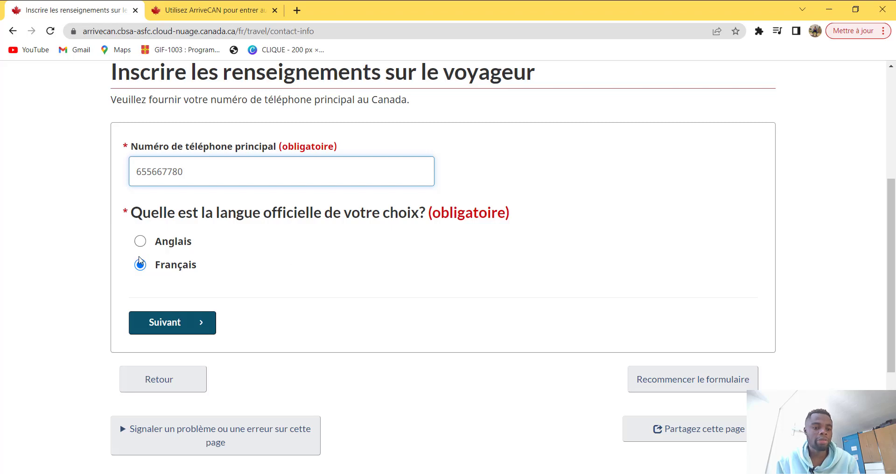
key(Return)
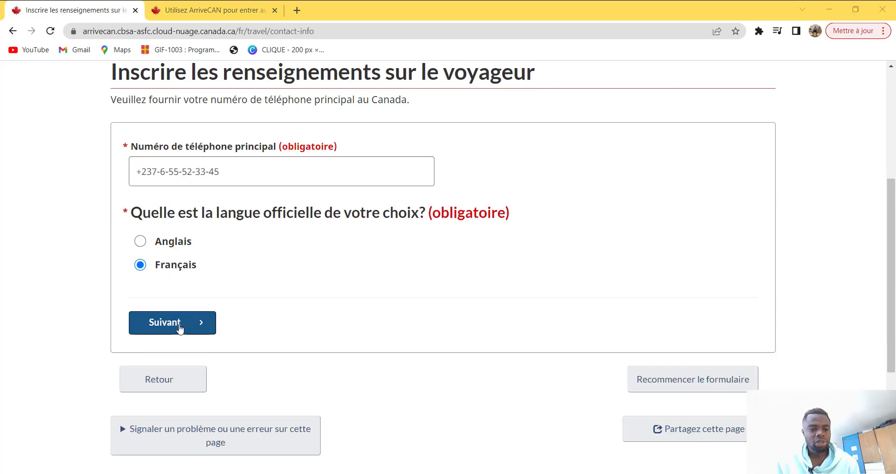
click(165, 323)
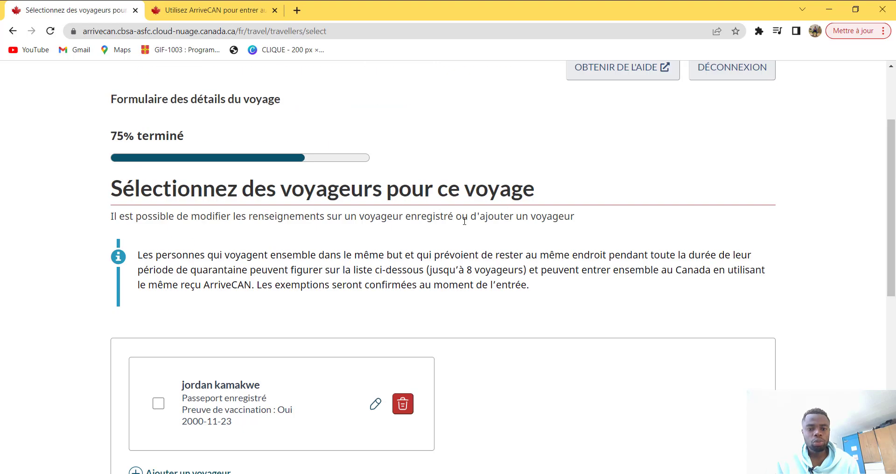
Step: Include the saved traveller in the trip and finish the travel details
scroll(464, 221, down, 3)
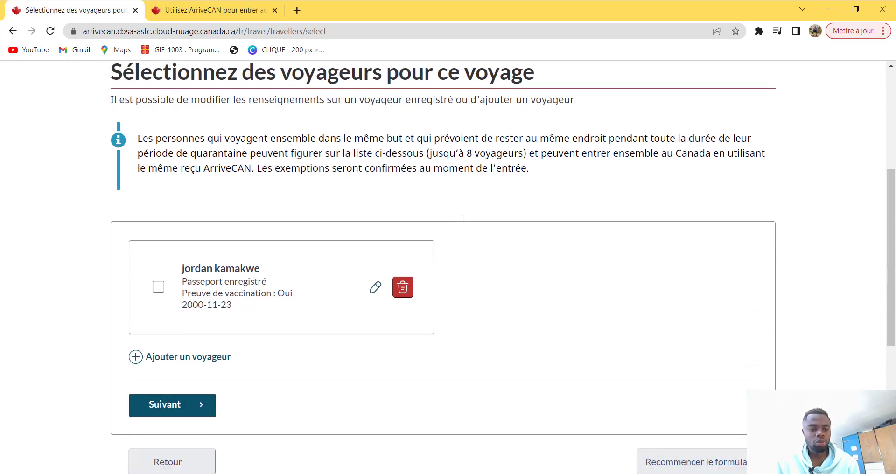
scroll(462, 220, down, 2)
scroll(187, 198, up, 2)
scroll(260, 201, up, 3)
scroll(260, 207, down, 1)
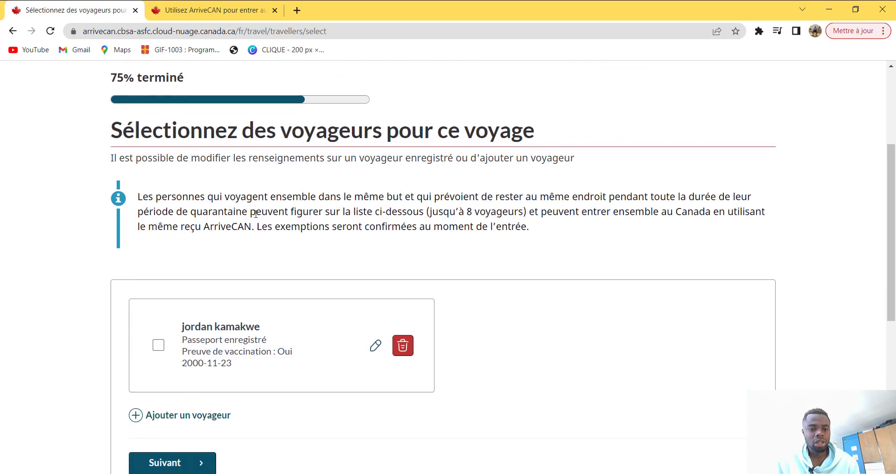
click(159, 346)
scroll(161, 351, down, 2)
click(170, 351)
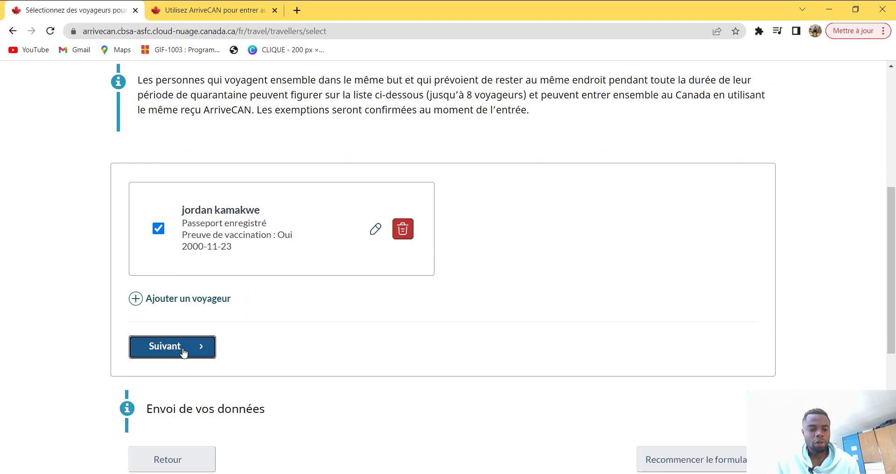
Step: Start the 'Exigences relatives à la santé publique' form
scroll(208, 347, down, 1)
scroll(209, 345, down, 2)
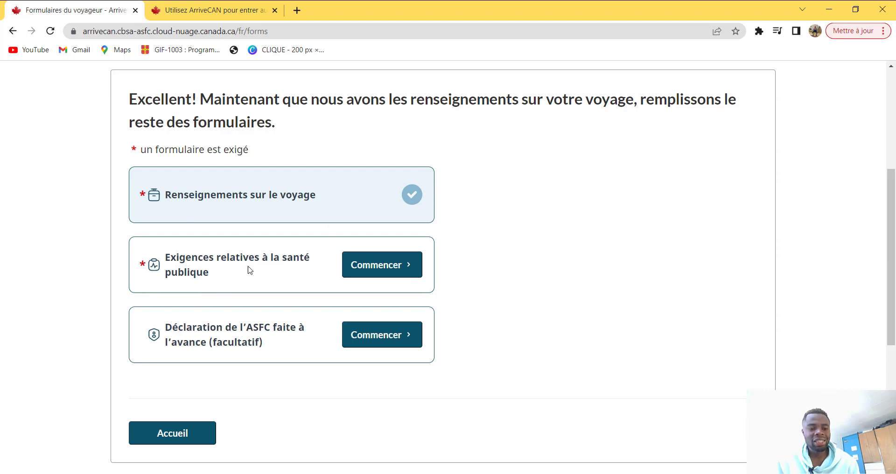
click(401, 266)
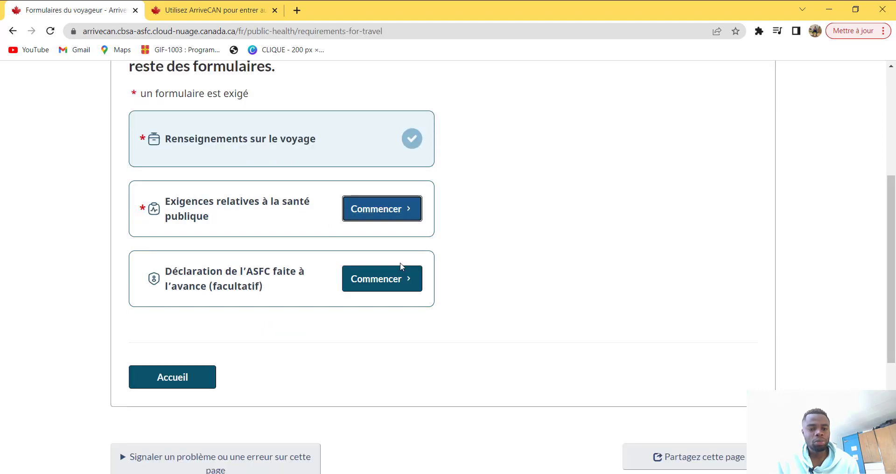
Step: Tick 'Je comprends' on the testing and quarantine requirements and proceed to travel history
scroll(259, 267, down, 6)
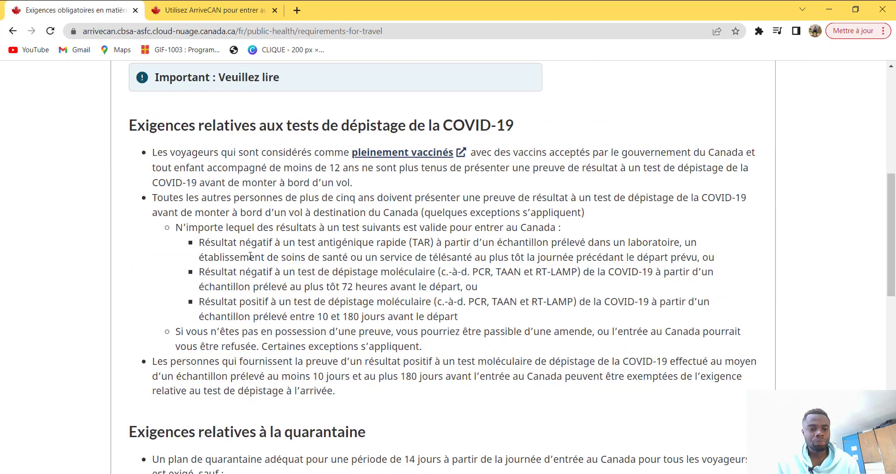
scroll(445, 146, down, 3)
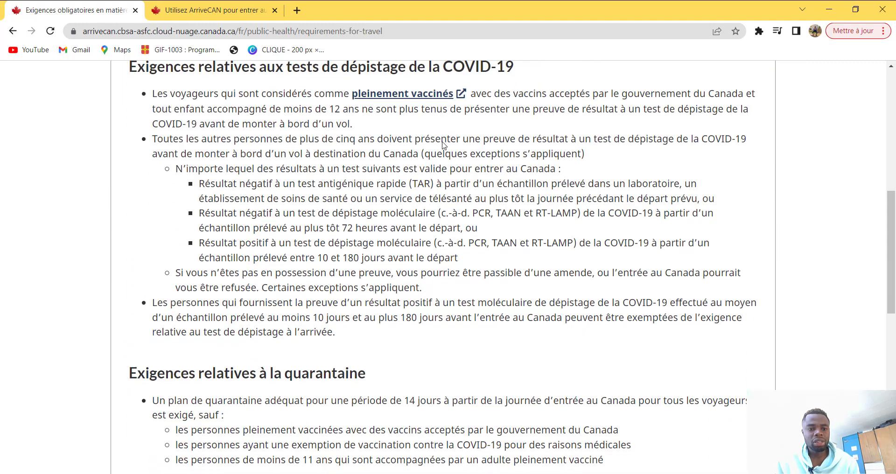
scroll(242, 276, down, 3)
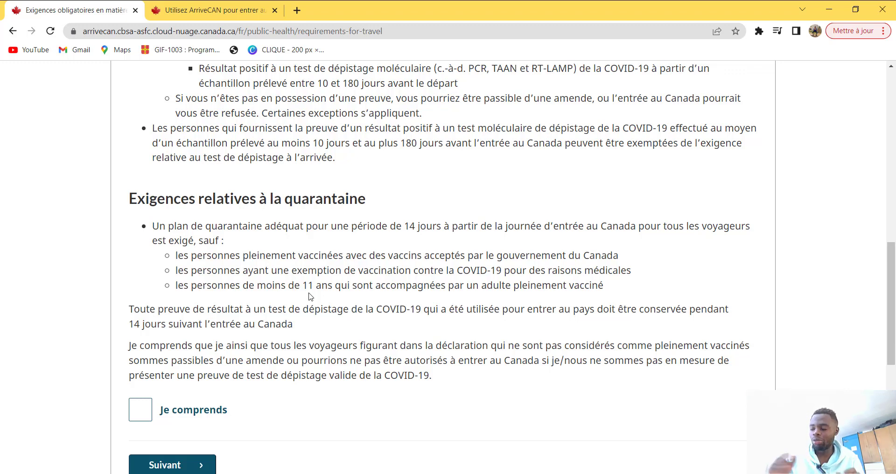
scroll(285, 306, down, 1)
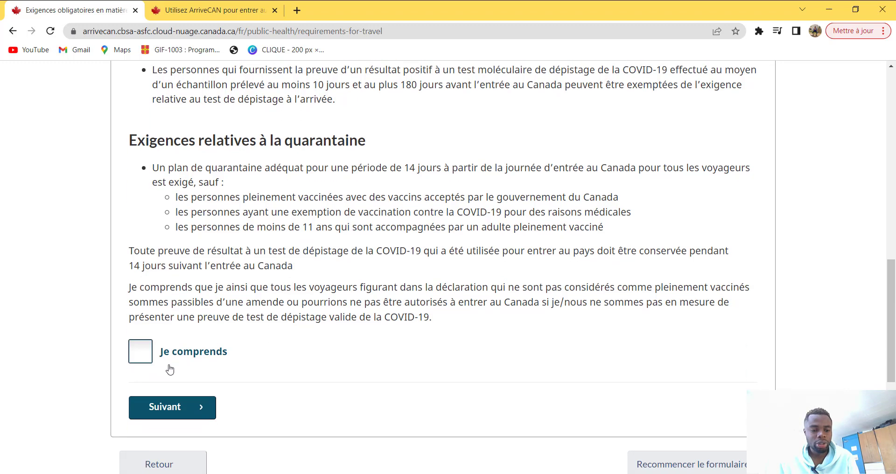
click(140, 353)
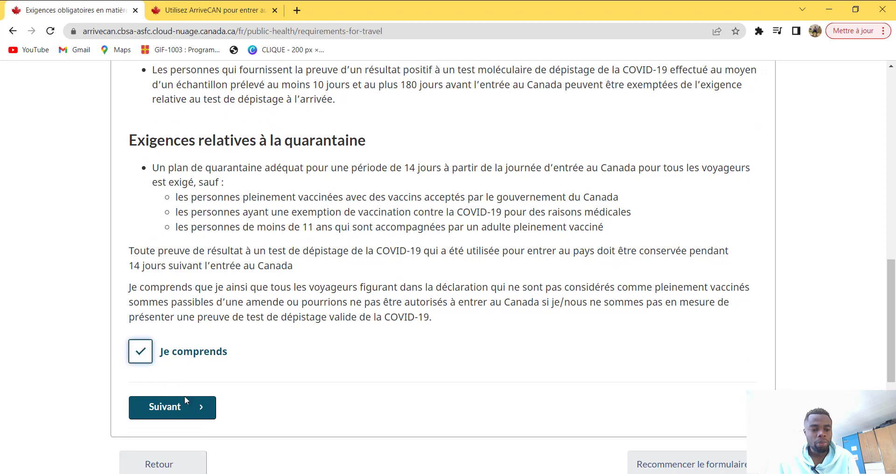
click(187, 408)
scroll(189, 406, down, 2)
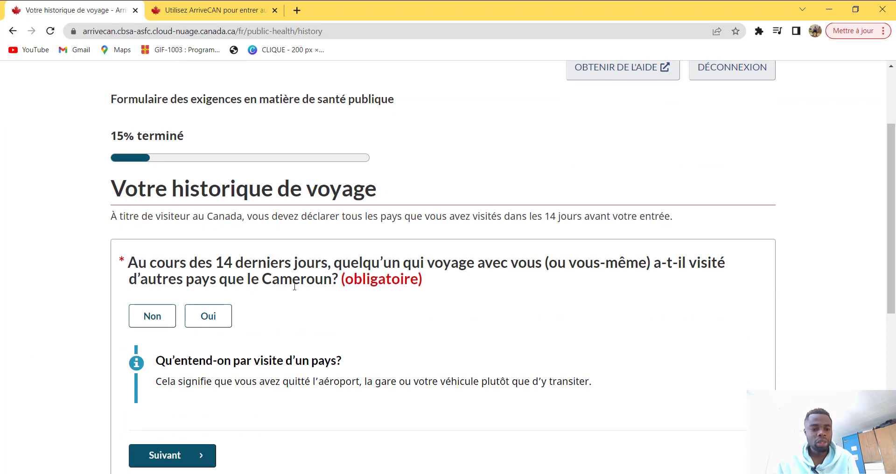
Step: Answer Non to visiting countries other than Cameroun and proceed to the destination page
click(165, 319)
scroll(189, 321, down, 2)
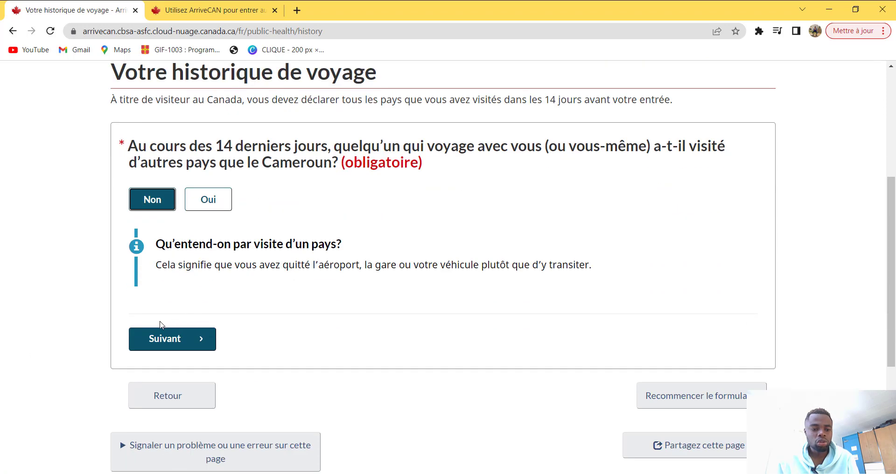
scroll(254, 212, up, 1)
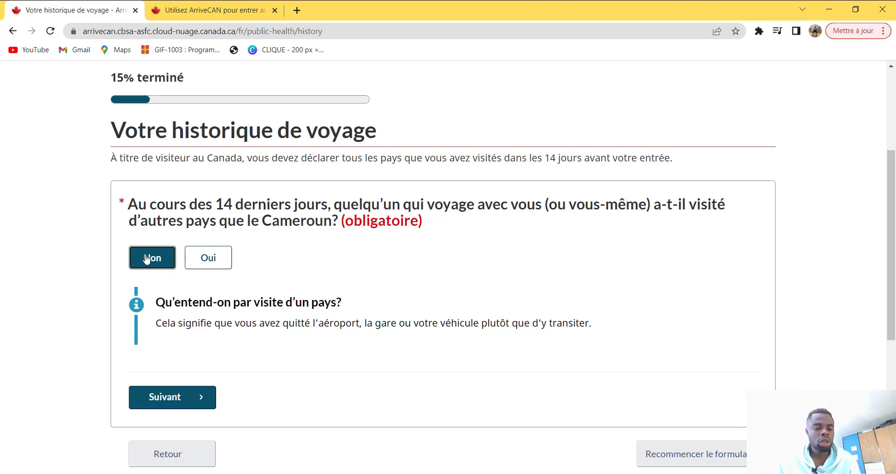
click(161, 397)
scroll(193, 370, down, 3)
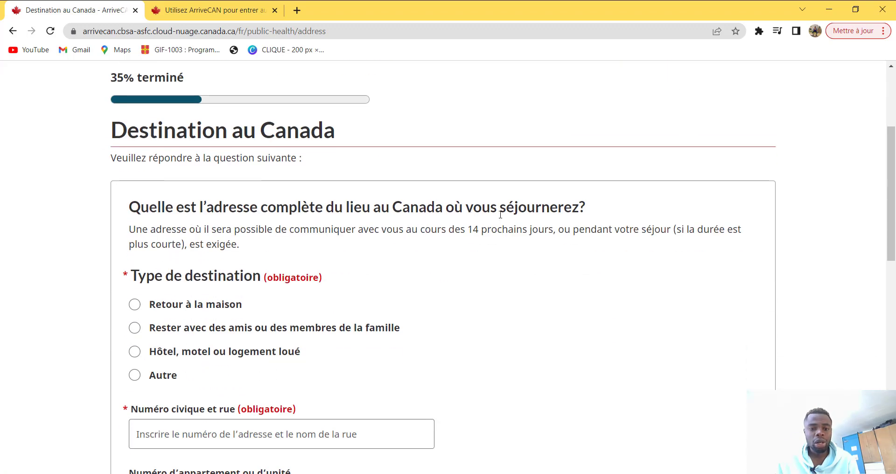
Step: Set the destination type to 'Retour à la maison'
scroll(158, 246, down, 1)
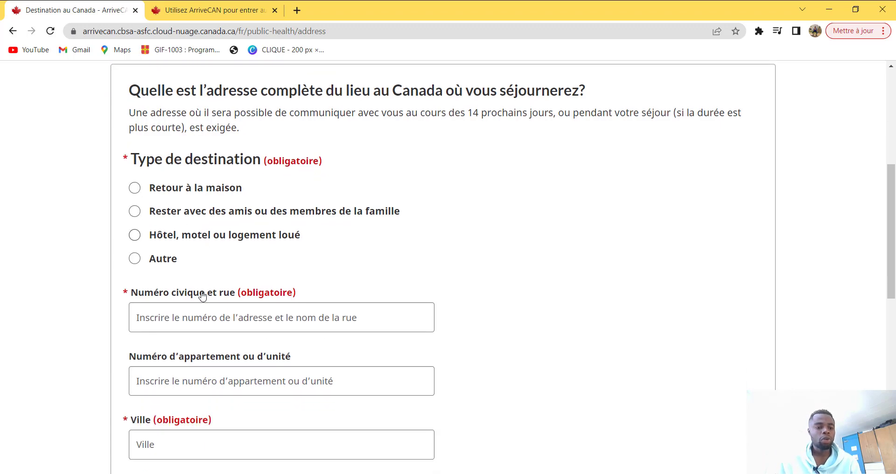
scroll(202, 298, down, 1)
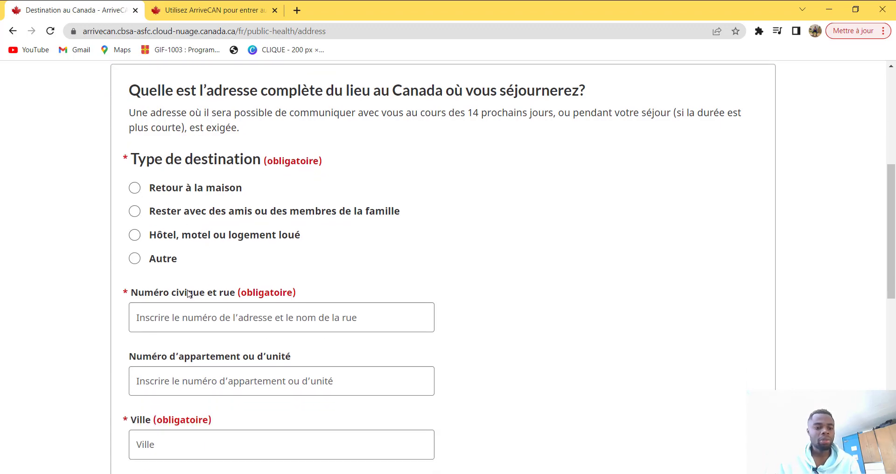
click(135, 190)
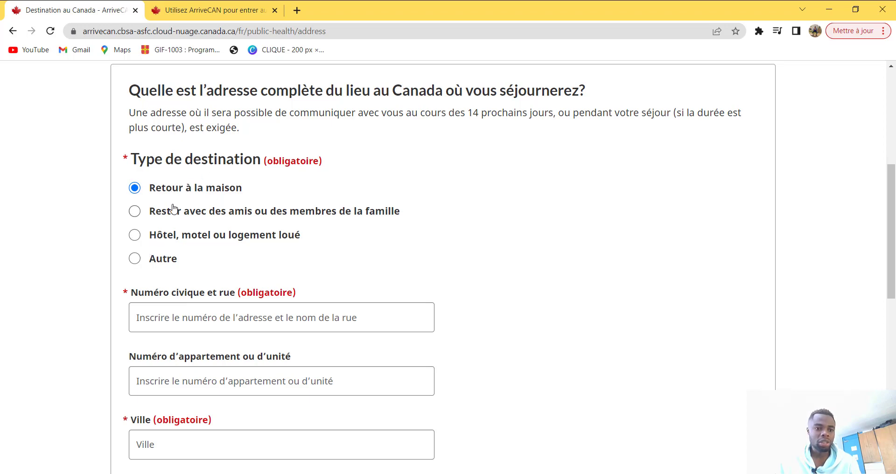
Step: Enter 'rue de l'universite' as the street and pick the suggestion to autofill city and province
scroll(137, 283, down, 1)
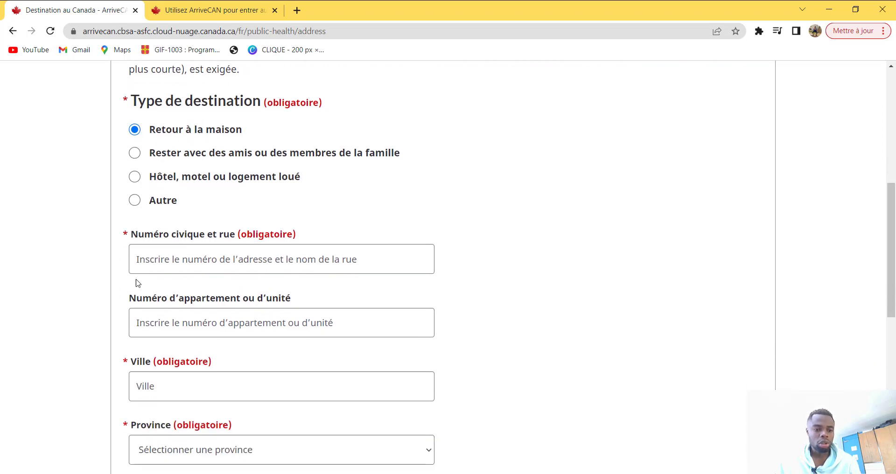
click(209, 259)
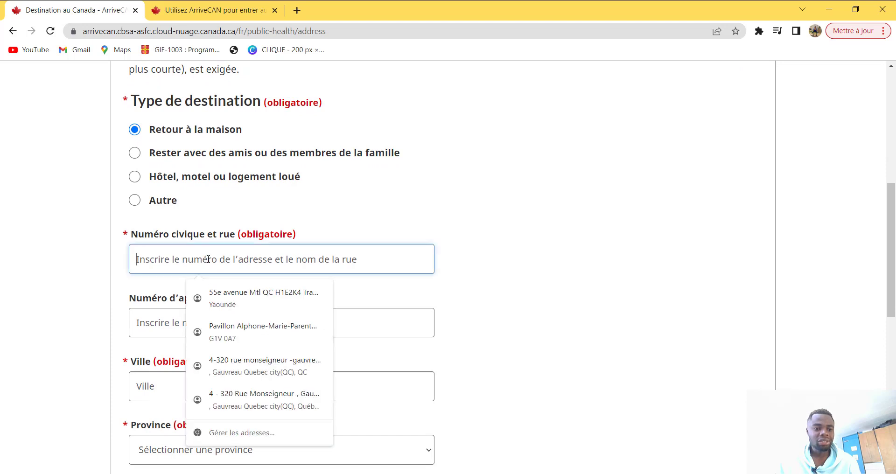
click(551, 209)
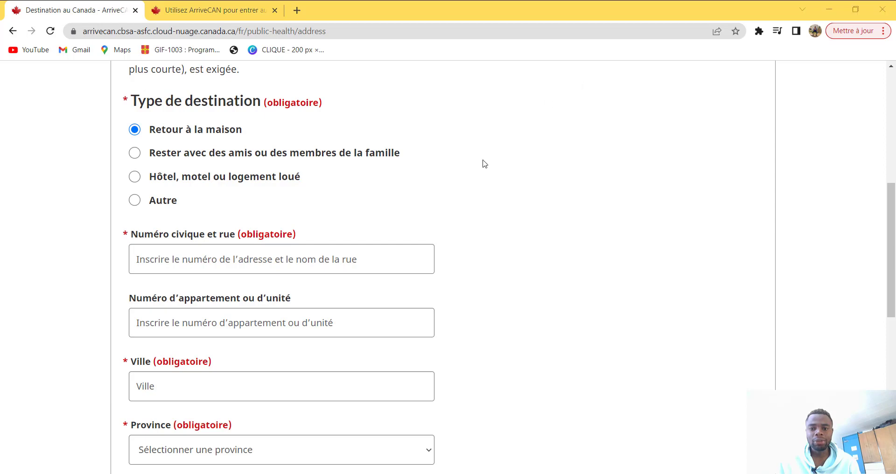
click(219, 258)
text(r)
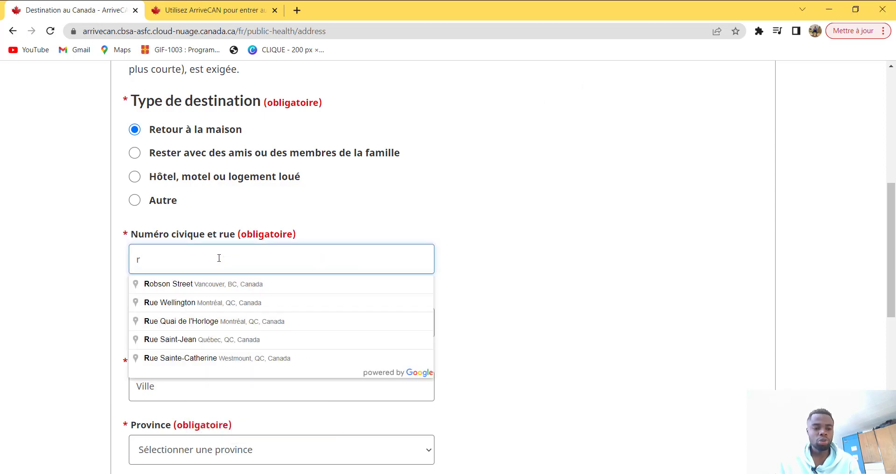
text(ue de l'u)
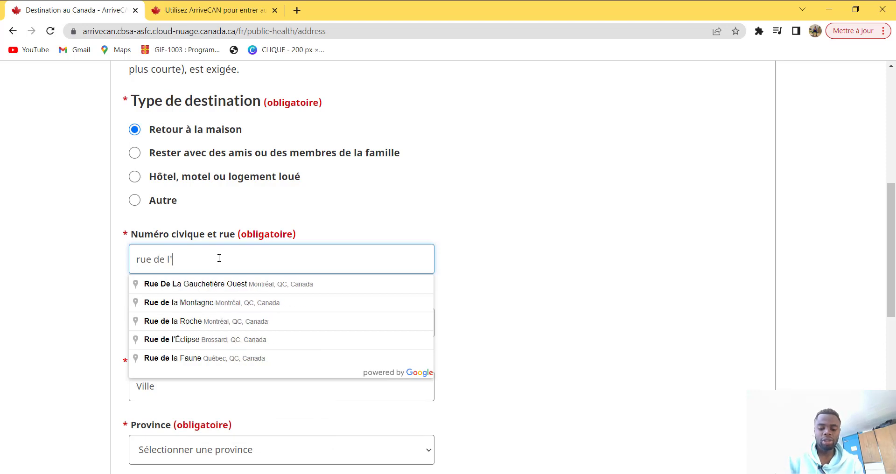
text(niversite)
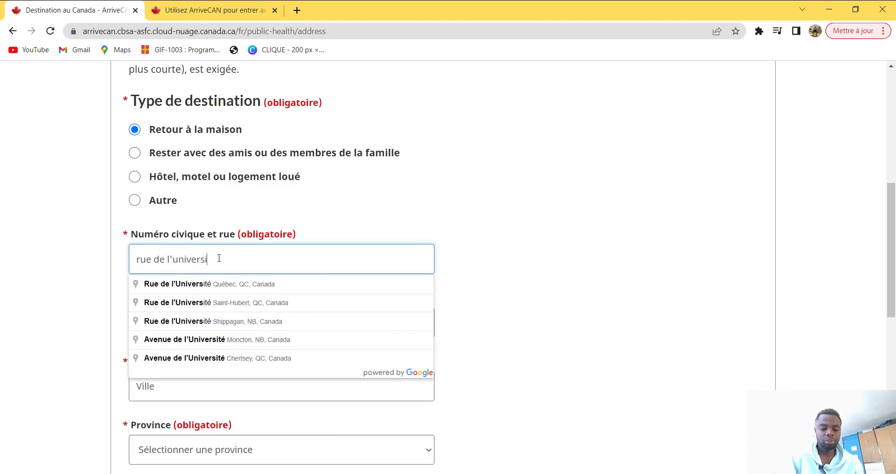
click(278, 285)
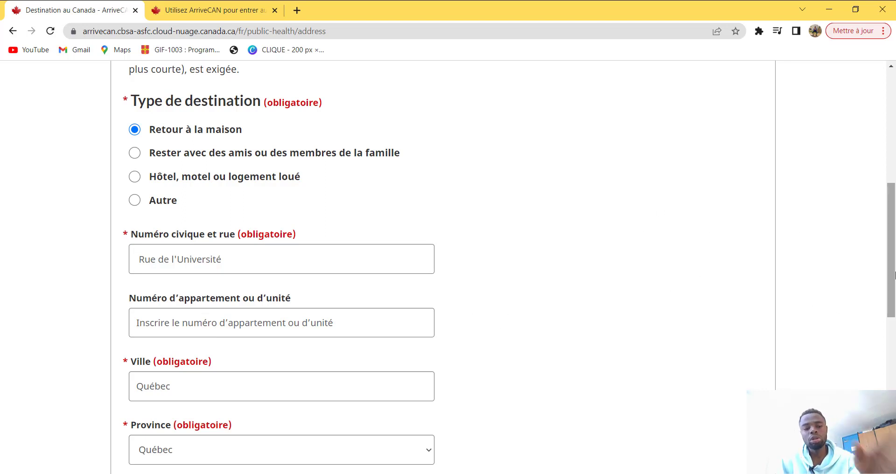
mouse_move(895, 228)
mouse_down()
mouse_move(895, 275)
mouse_move(895, 221)
mouse_up()
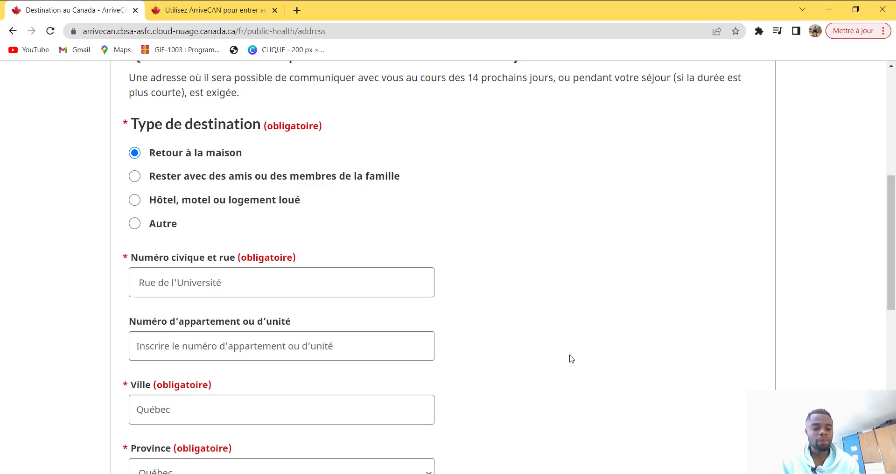
Step: Correct the city entry of the accommodation address to Québec
click(370, 411)
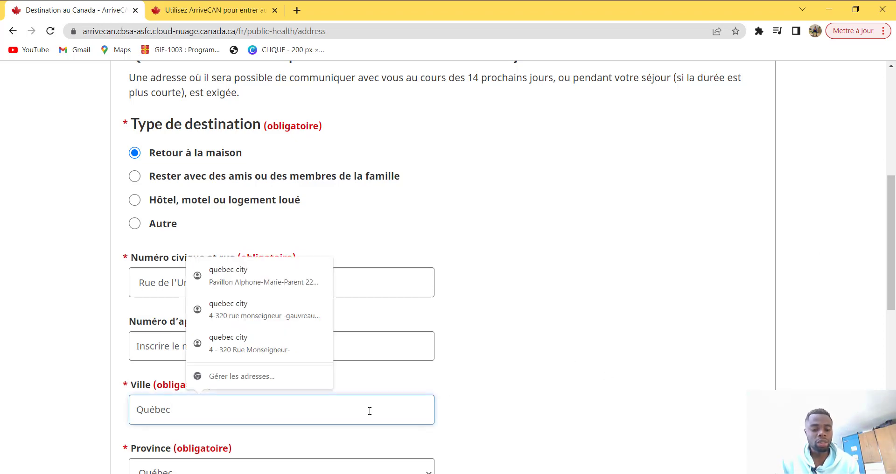
text(quec)
key(BackSpace)
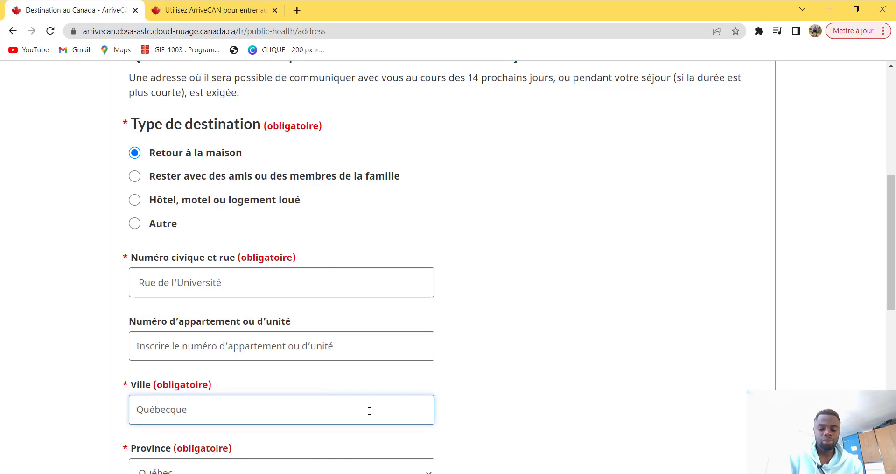
text(bec)
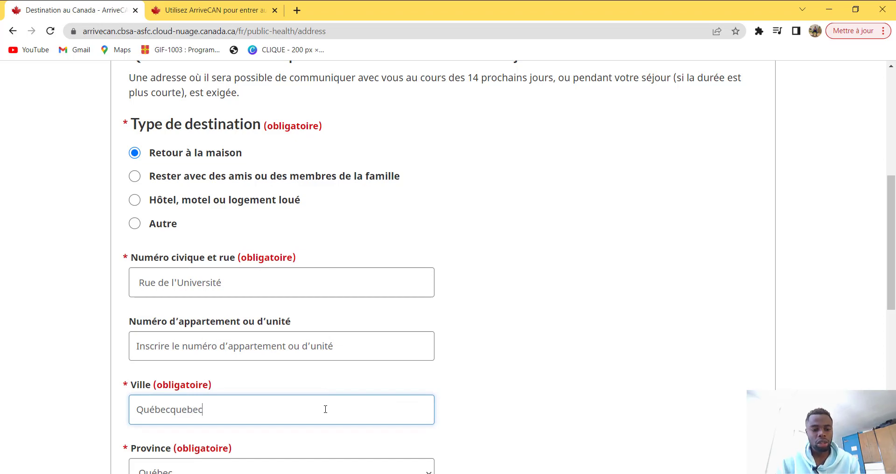
key(BackSpace)
key(BackSpace)
key(BackSpace)
key(BackSpace)
key(BackSpace)
key(BackSpace)
click(647, 377)
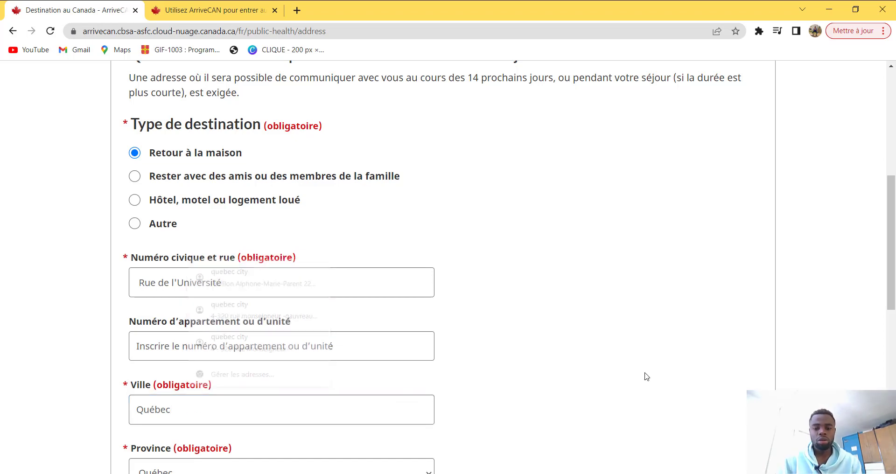
Step: Fill the postal code from the saved autofill suggestion and submit the address
drag(890, 254, 887, 300)
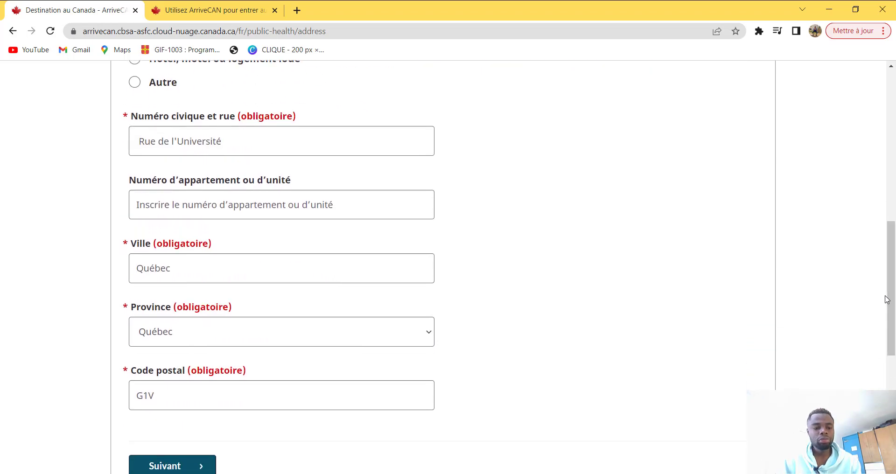
click(238, 398)
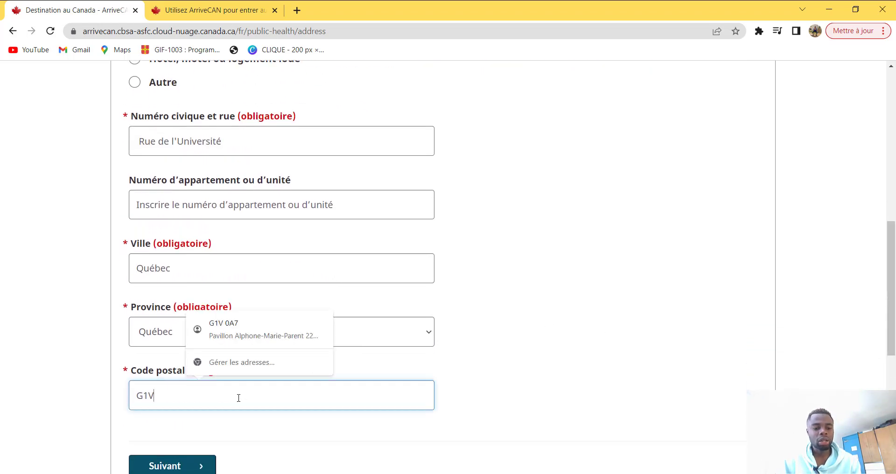
click(265, 332)
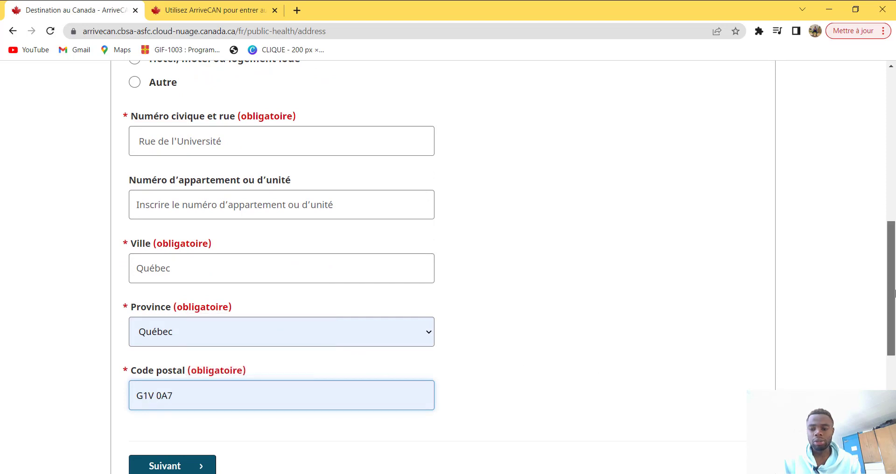
scroll(895, 293, down, 2)
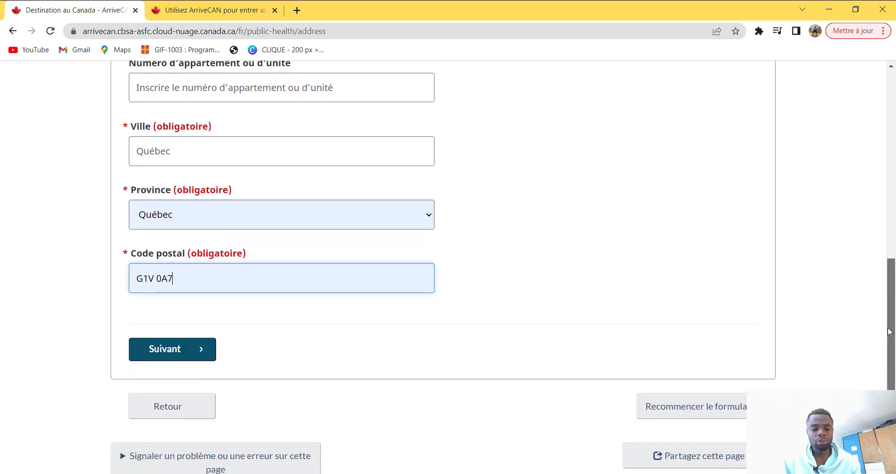
click(161, 350)
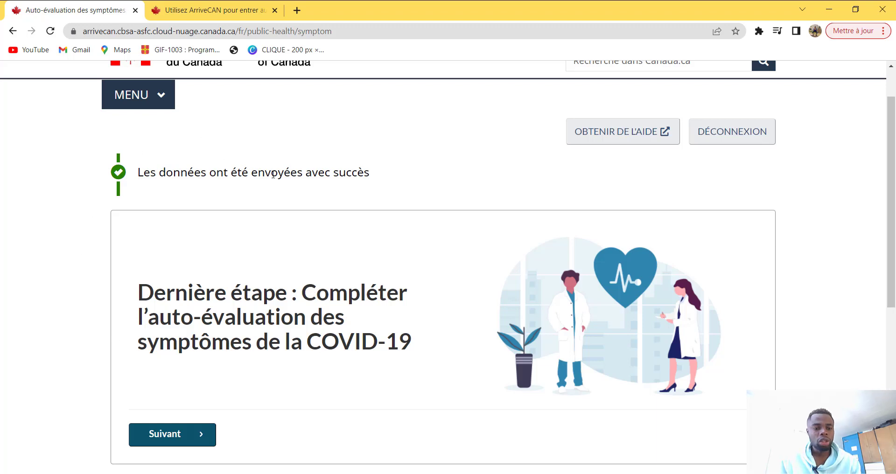
Step: Start the self-assessment, answer Non to symptoms for the traveller, and continue to submission
scroll(306, 173, down, 2)
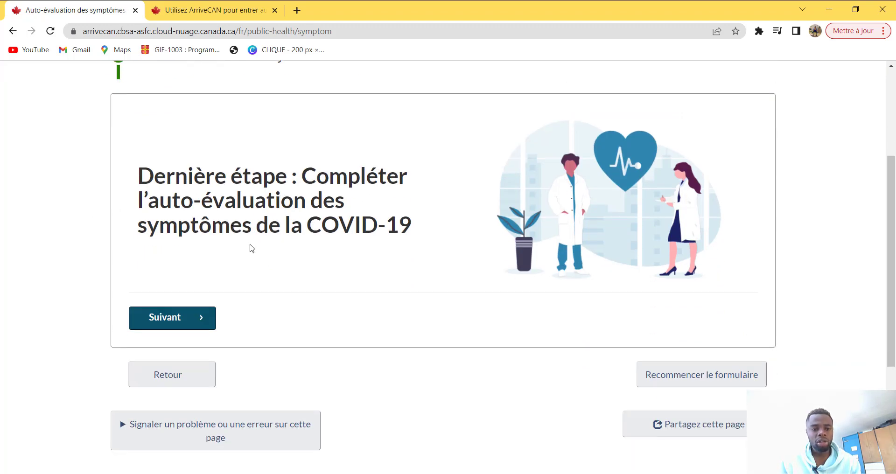
scroll(257, 247, down, 2)
click(187, 256)
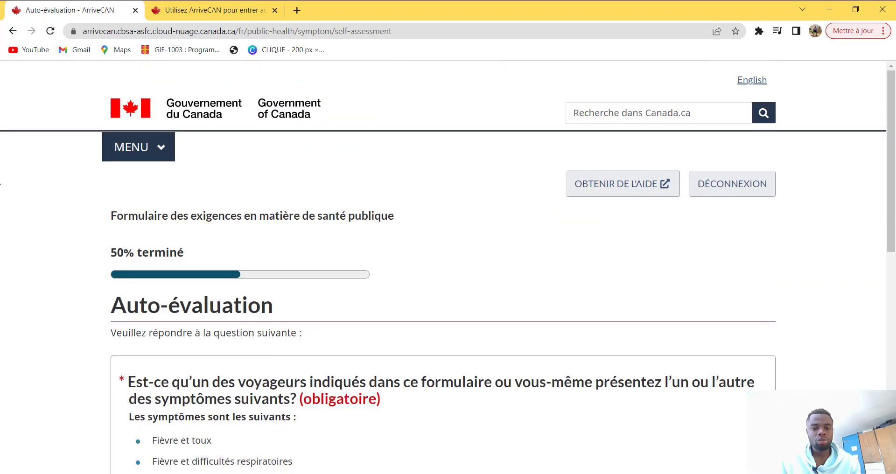
scroll(412, 295, down, 2)
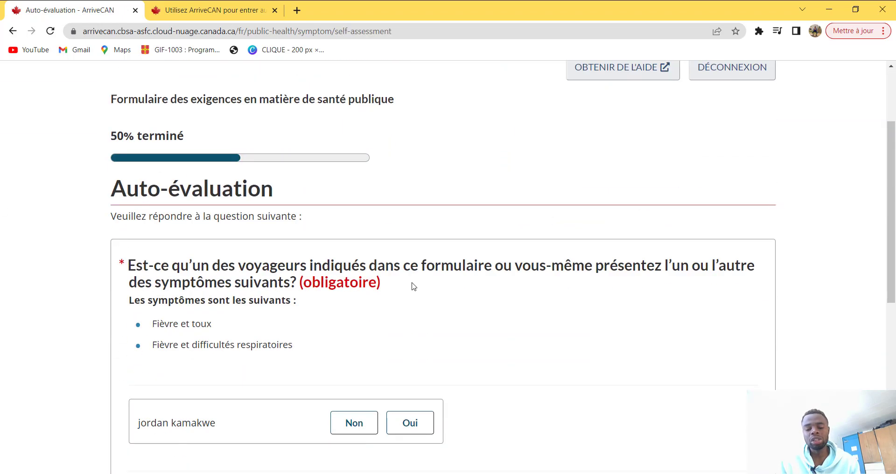
scroll(221, 252, down, 1)
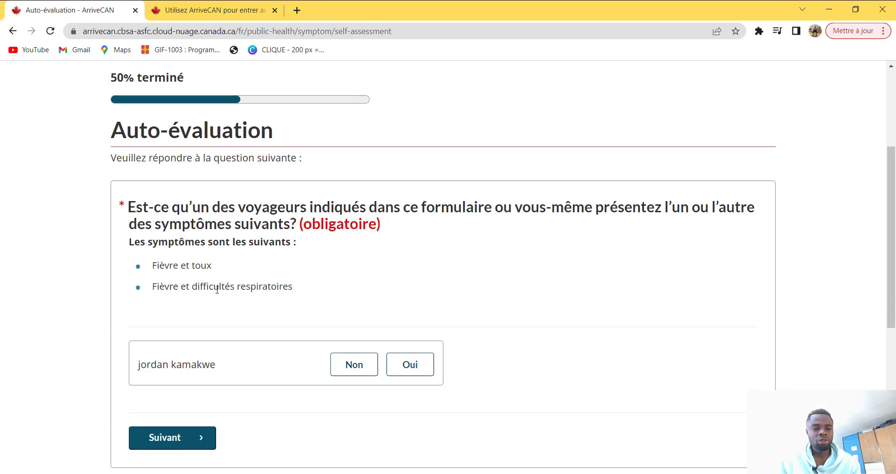
scroll(286, 300, down, 1)
click(351, 307)
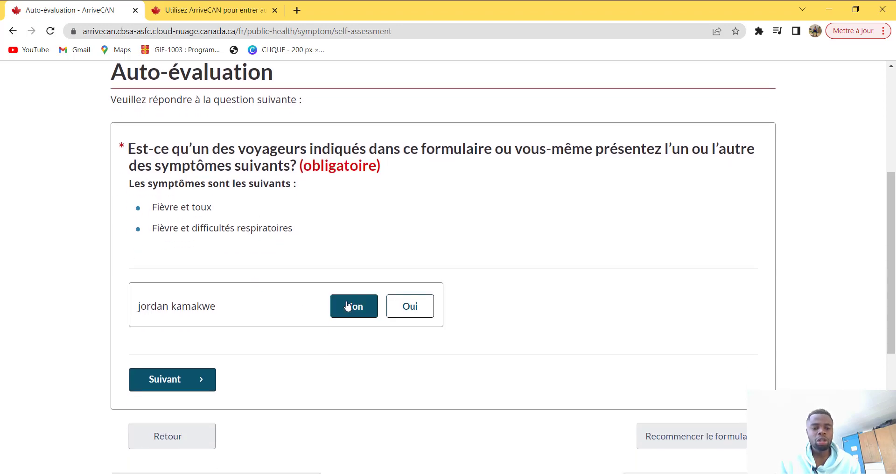
click(178, 384)
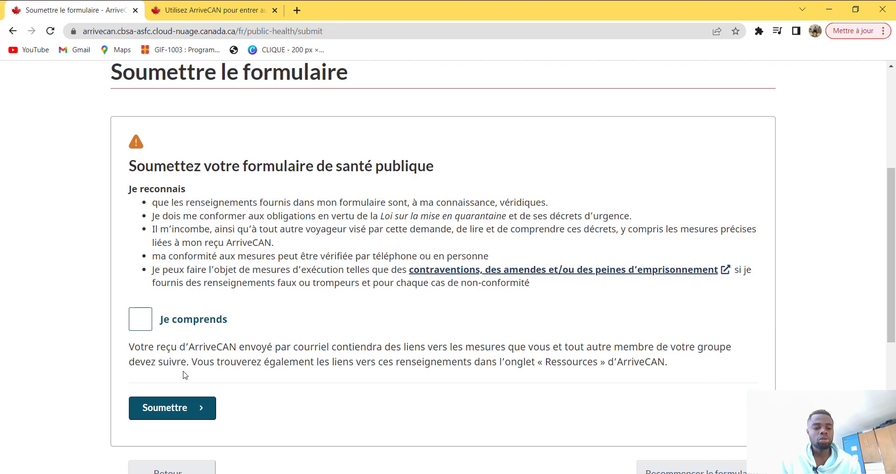
Step: Tick the 'Je comprends' declaration checkbox and submit the public health form with Soumettre
scroll(186, 375, up, 2)
scroll(186, 375, down, 2)
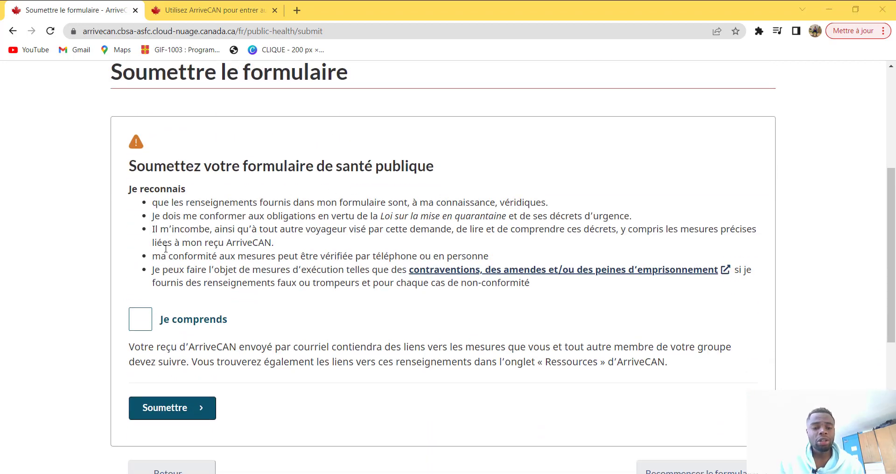
click(140, 320)
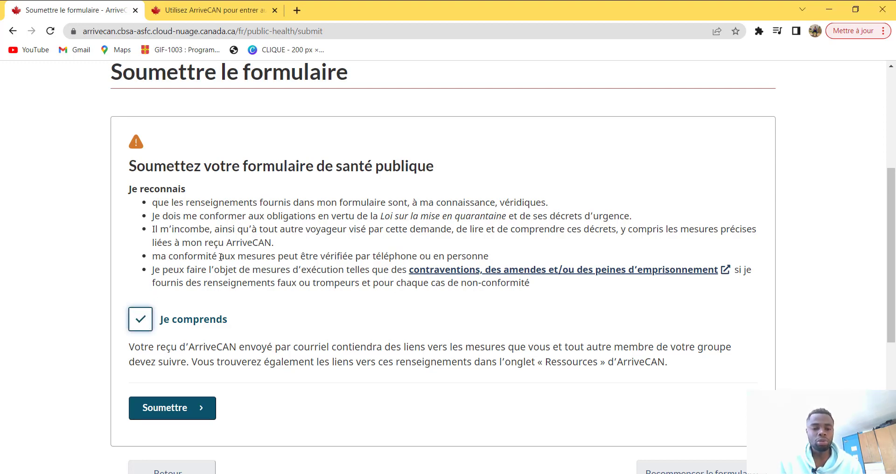
scroll(219, 256, down, 1)
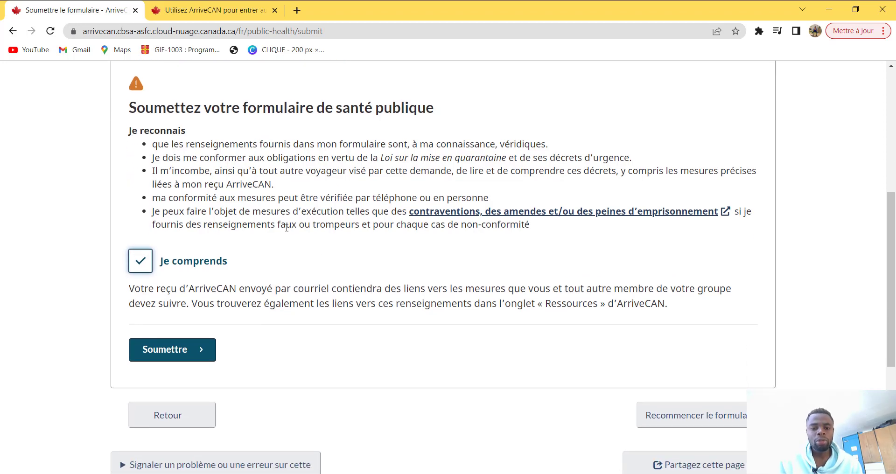
scroll(287, 227, up, 1)
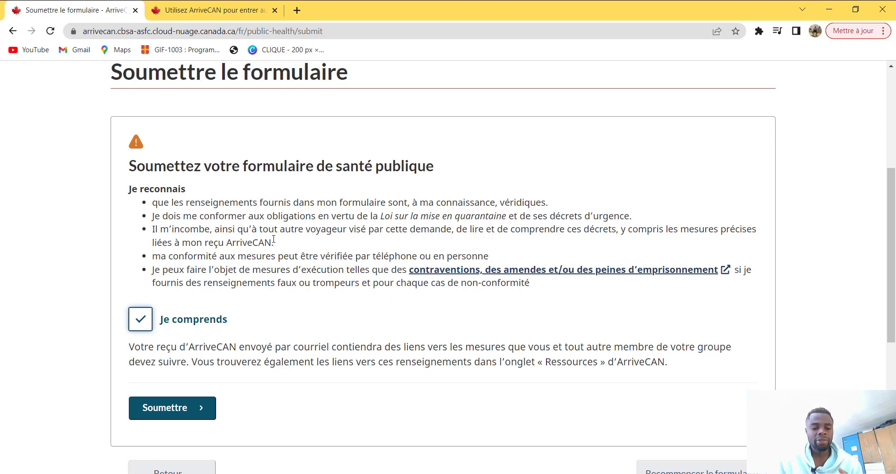
scroll(180, 266, down, 1)
scroll(154, 295, down, 1)
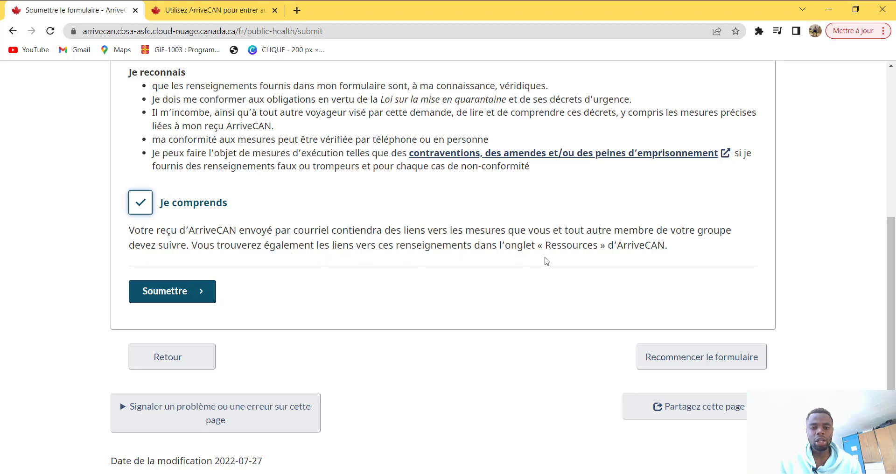
click(180, 296)
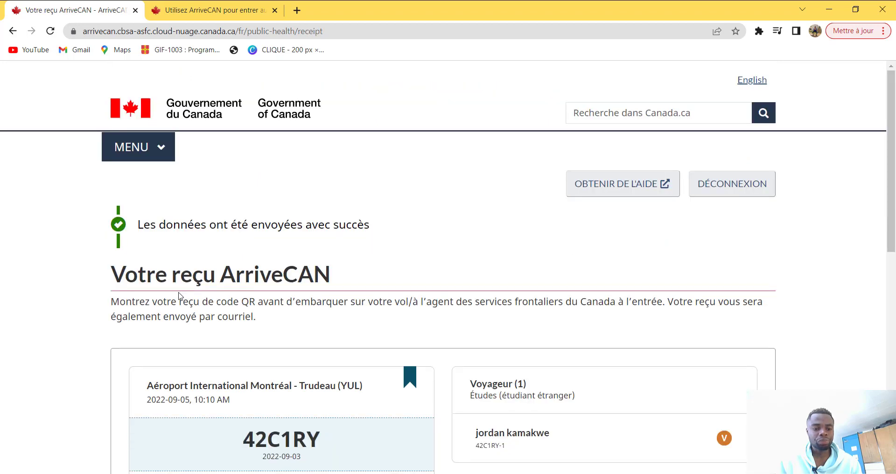
Step: Send the ArriveCAN receipt with its QR code to print using Imprimer
scroll(180, 297, down, 2)
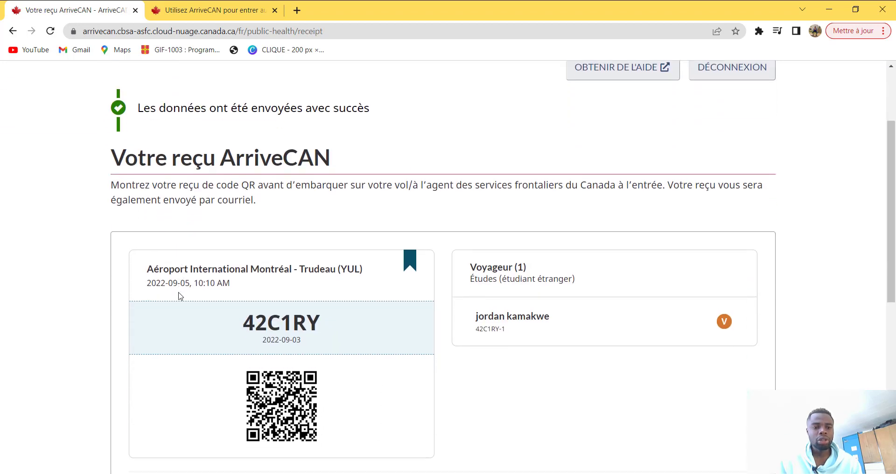
scroll(181, 296, down, 2)
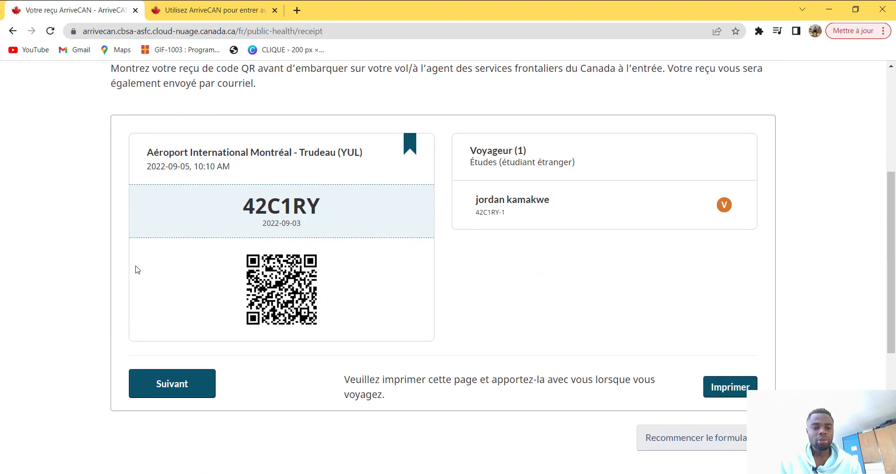
scroll(284, 226, down, 1)
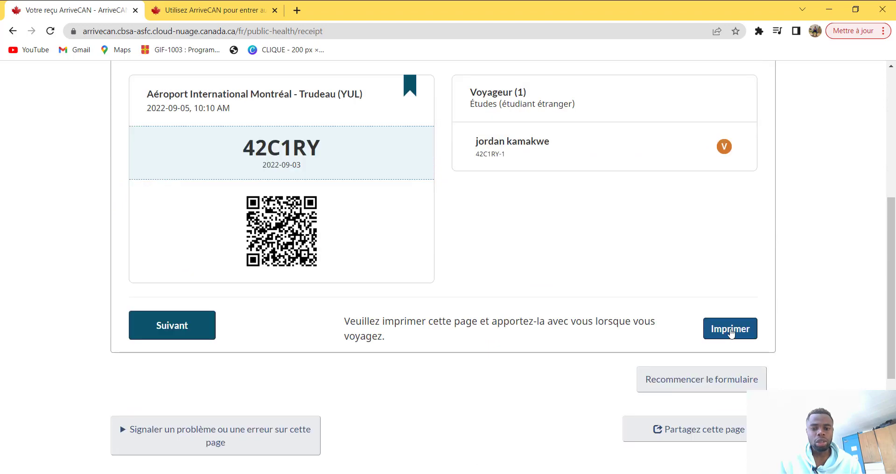
click(731, 333)
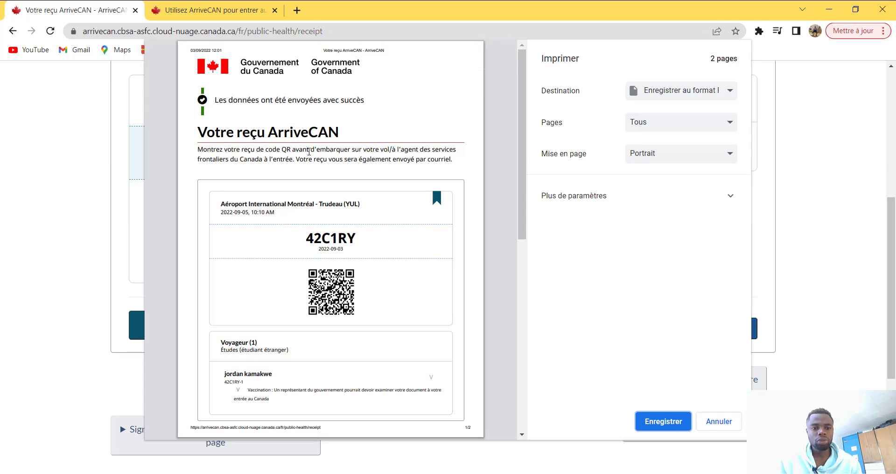
Step: Save the receipt as a PDF ('Enregistrer au format PDF') into the Downloads folder
scroll(309, 152, down, 10)
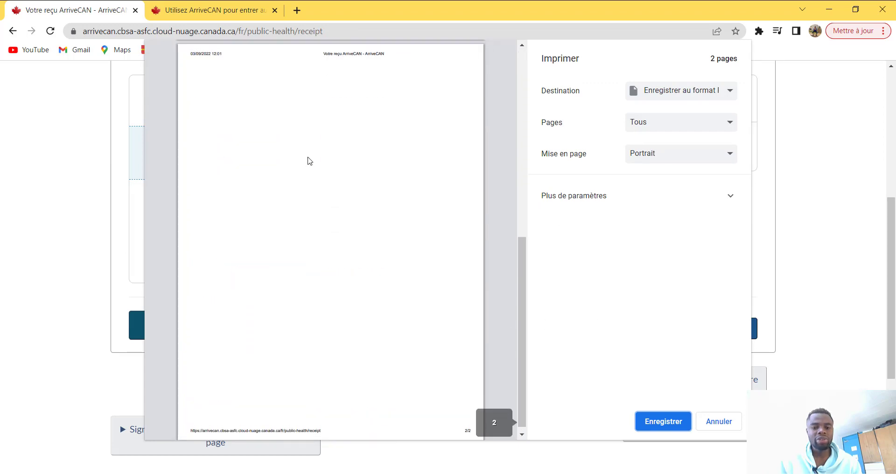
scroll(308, 161, up, 10)
click(721, 94)
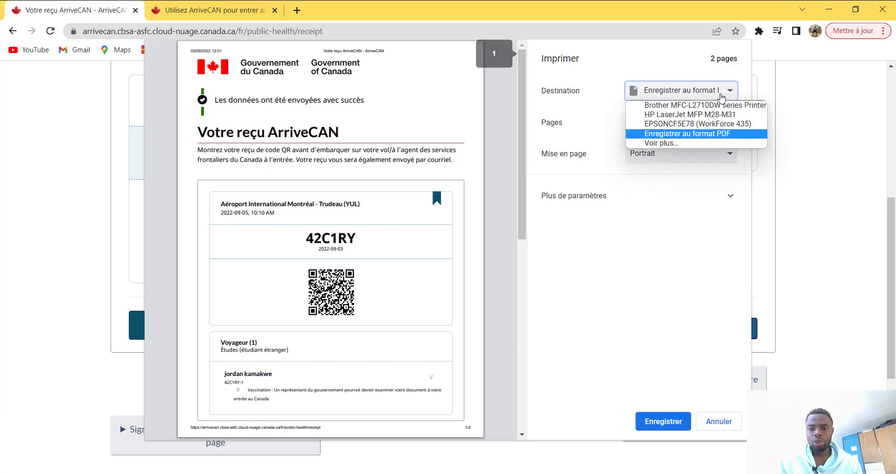
click(693, 142)
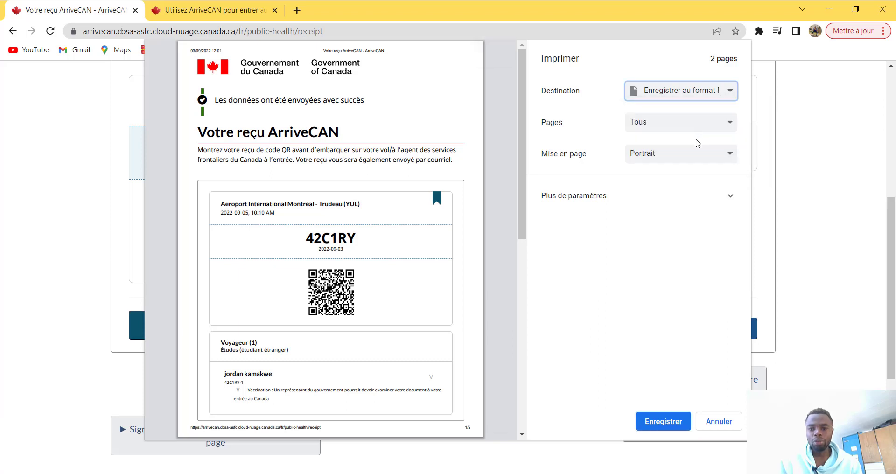
click(678, 418)
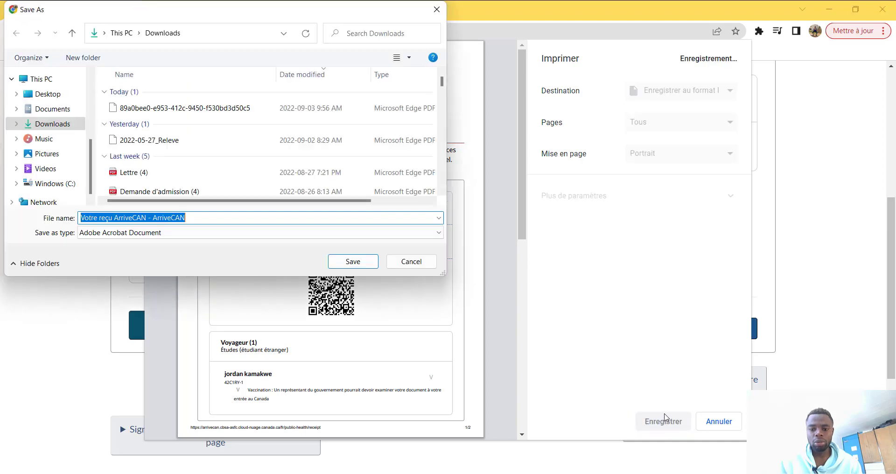
click(353, 262)
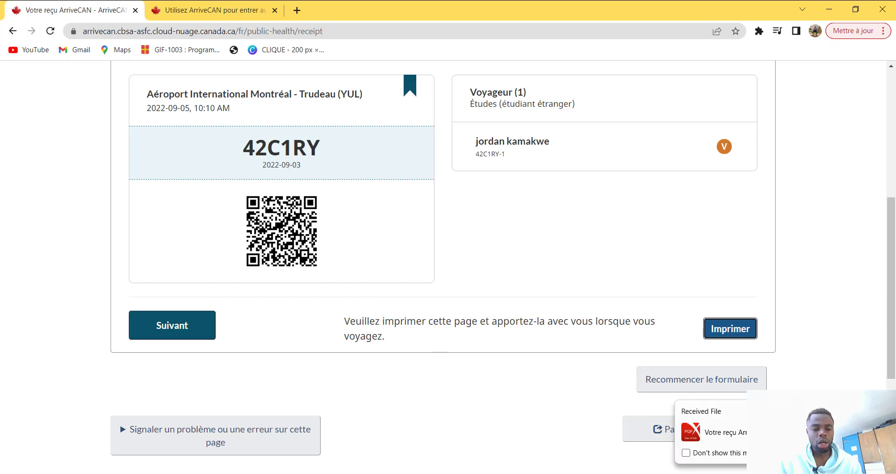
Step: Open the saved 'Votre reçu ArriveCAN' PDF from Downloads and maximize the viewer
click(282, 434)
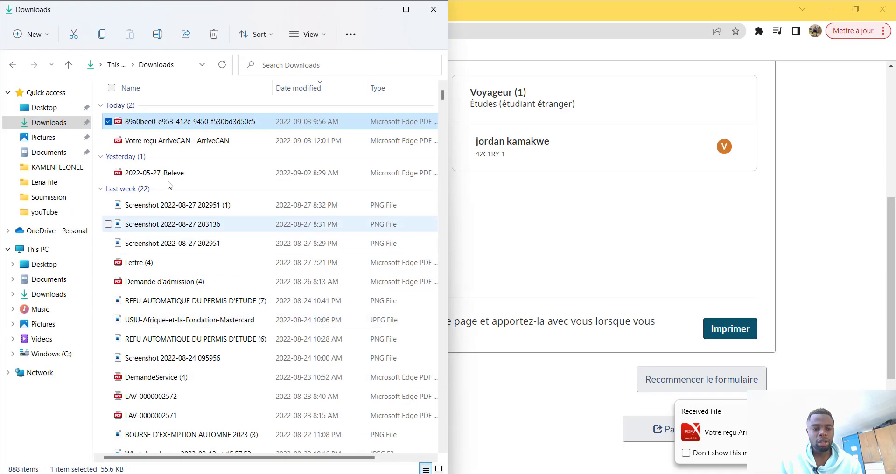
click(61, 123)
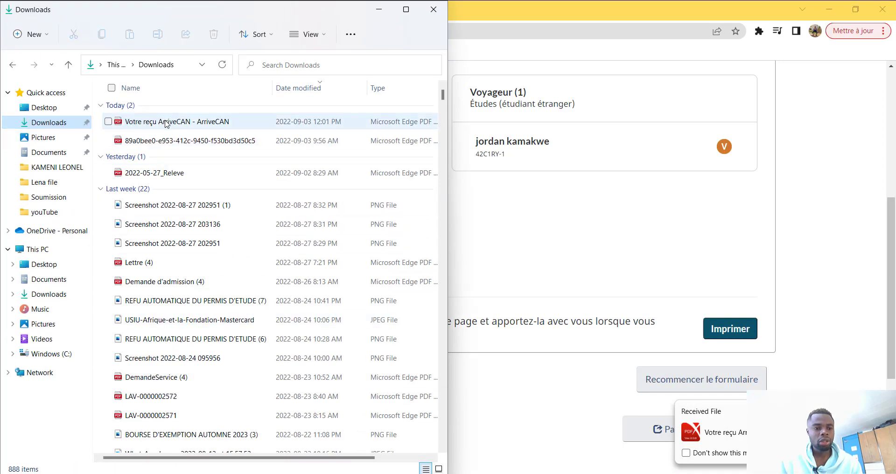
click(166, 122)
double_click(166, 122)
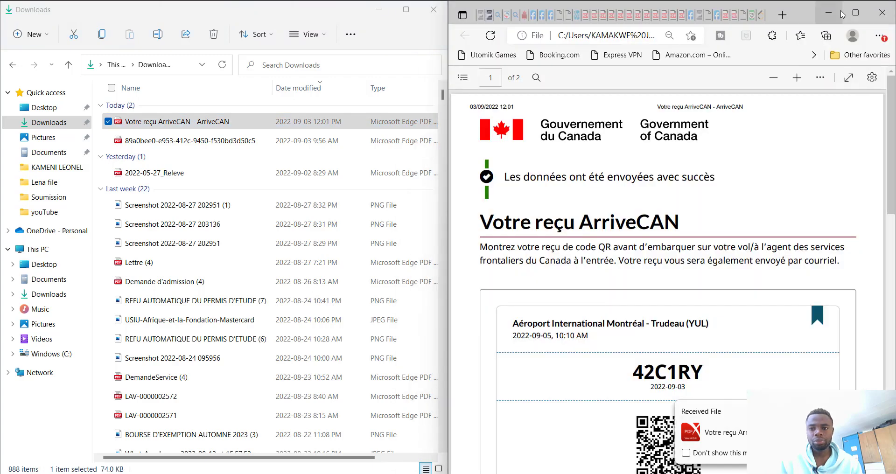
click(856, 13)
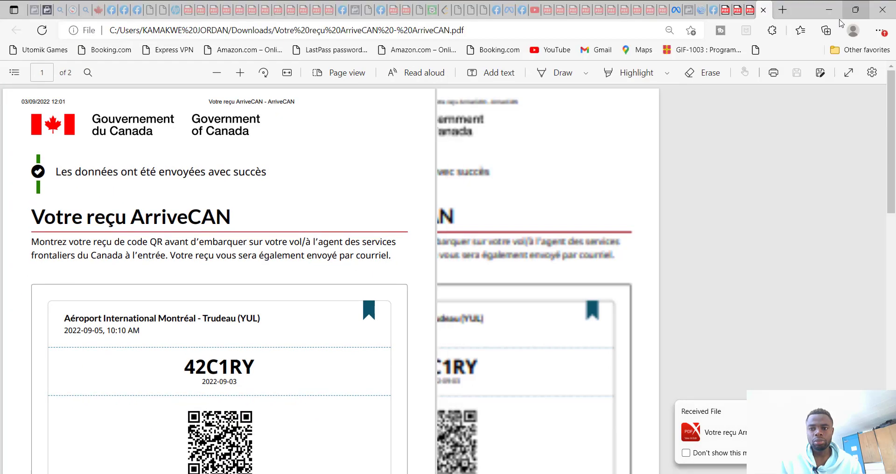